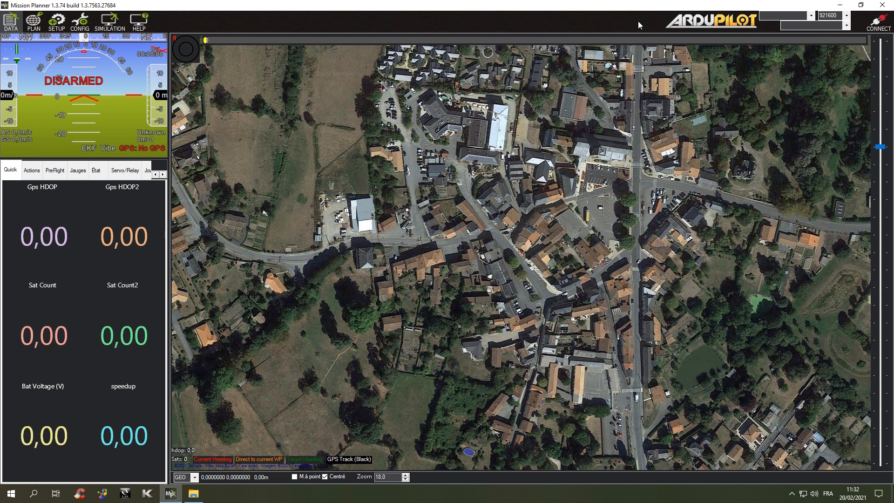
click(51, 28)
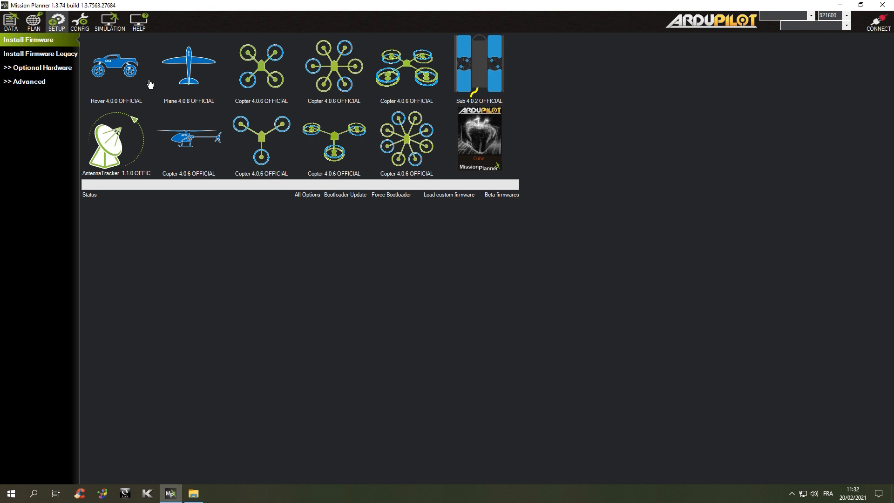
click(121, 74)
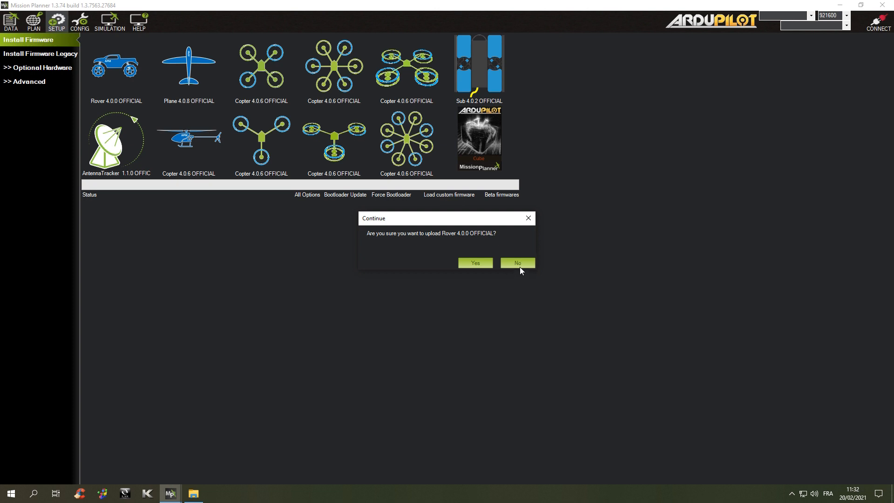
click(523, 262)
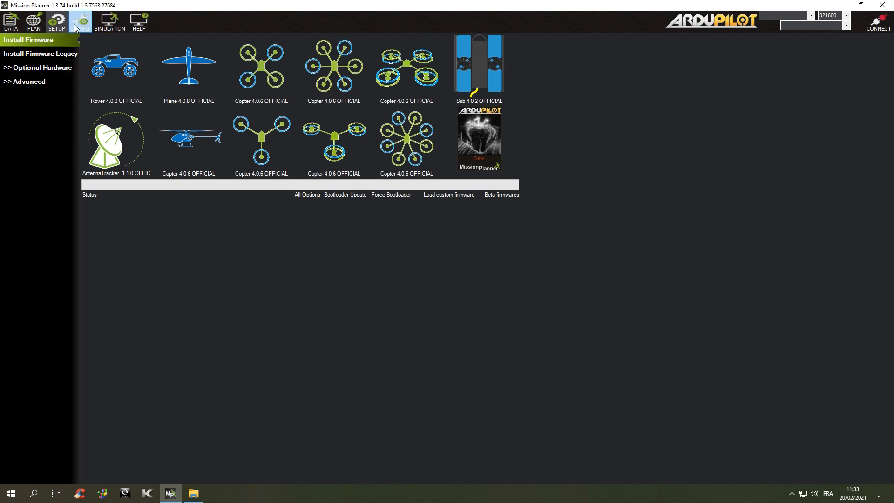
Connect to the rover autopilot over the COM5 Silicon Labs CP210x USB serial port
click(811, 17)
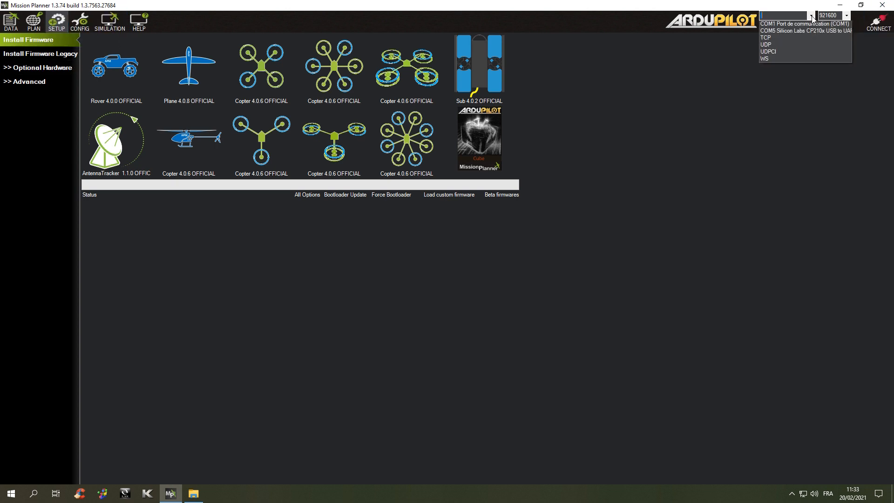
click(805, 31)
click(875, 24)
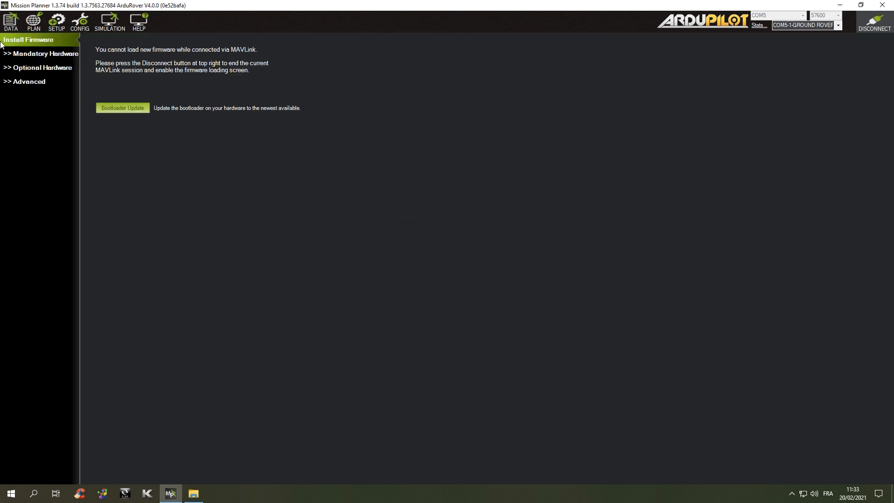
Apply the Pixhawk/PX4 compass preset, confirming the newer firmware version, and use only Compass #2, marked as externally mounted
click(37, 54)
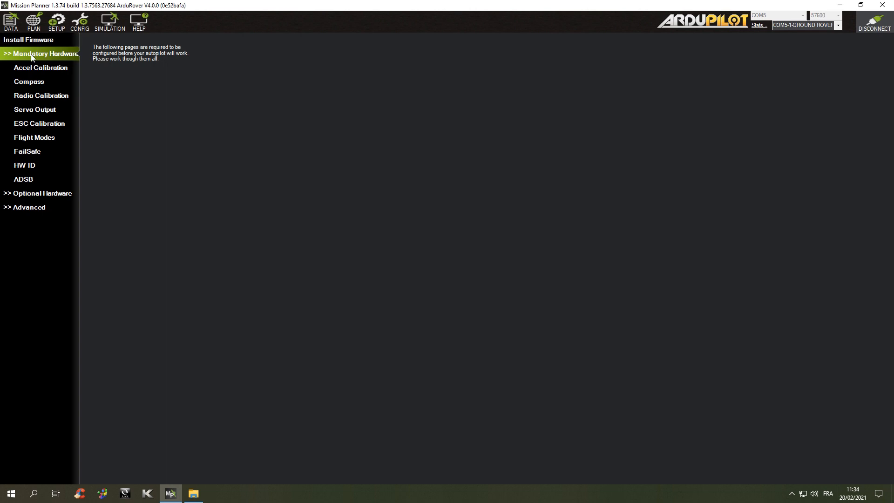
click(48, 67)
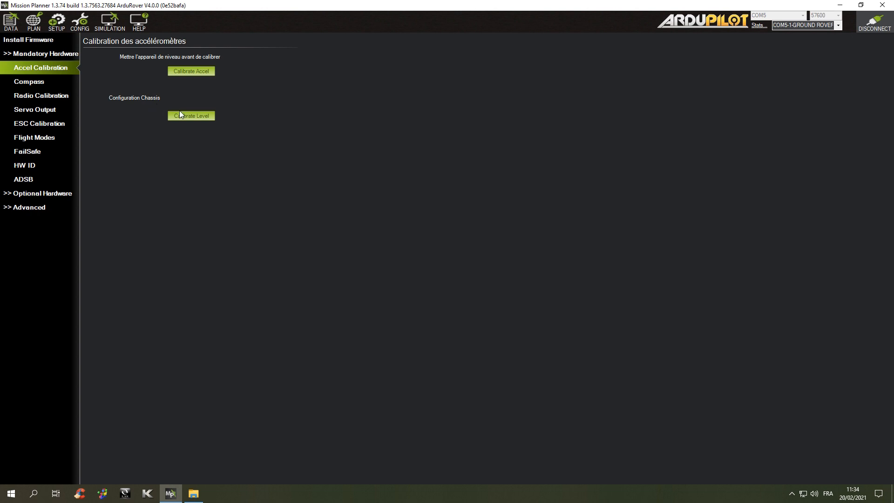
click(55, 84)
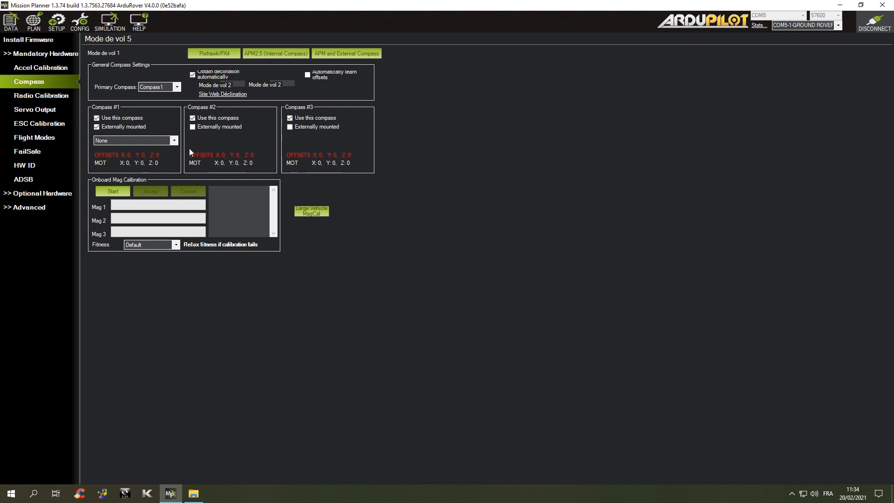
click(199, 56)
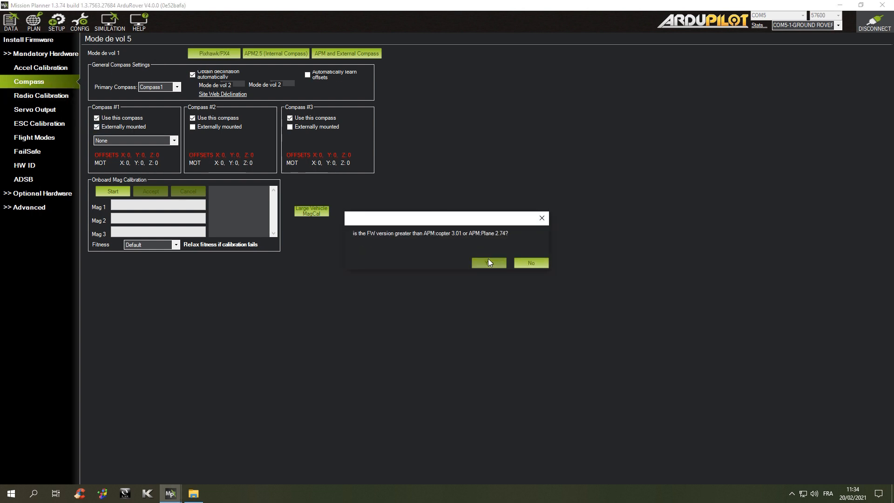
click(488, 261)
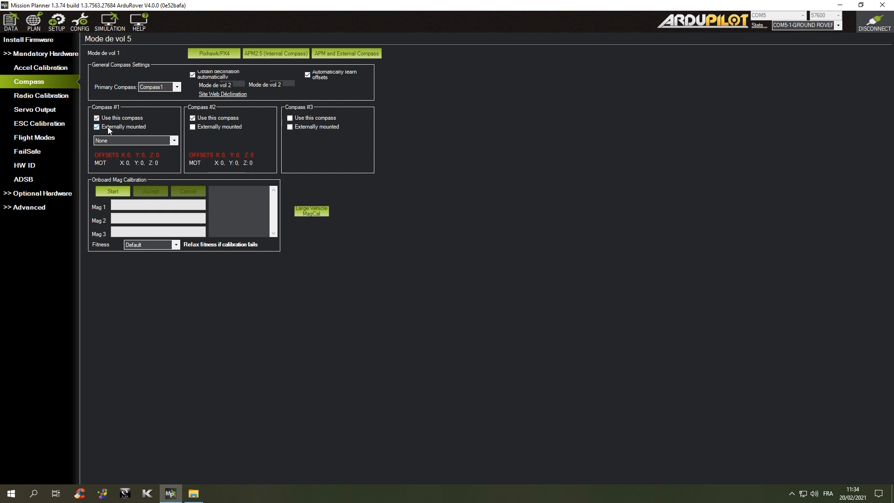
click(192, 118)
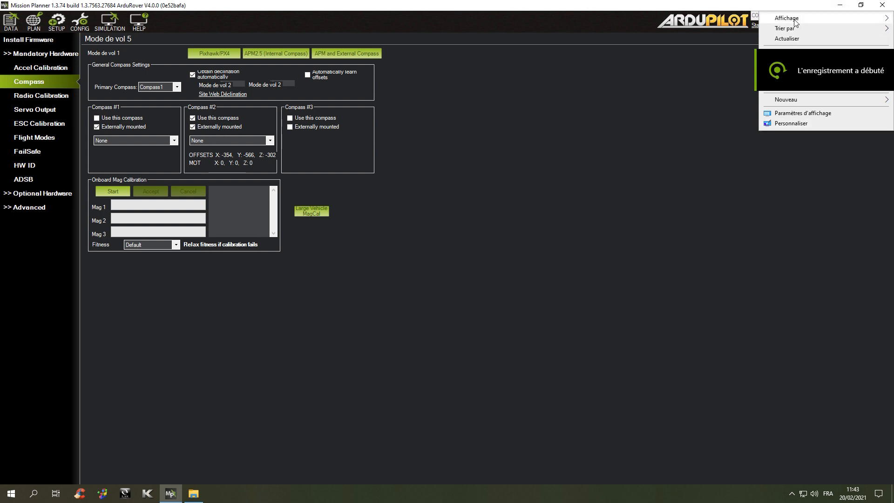
mouse_move(799, 21)
click(568, 79)
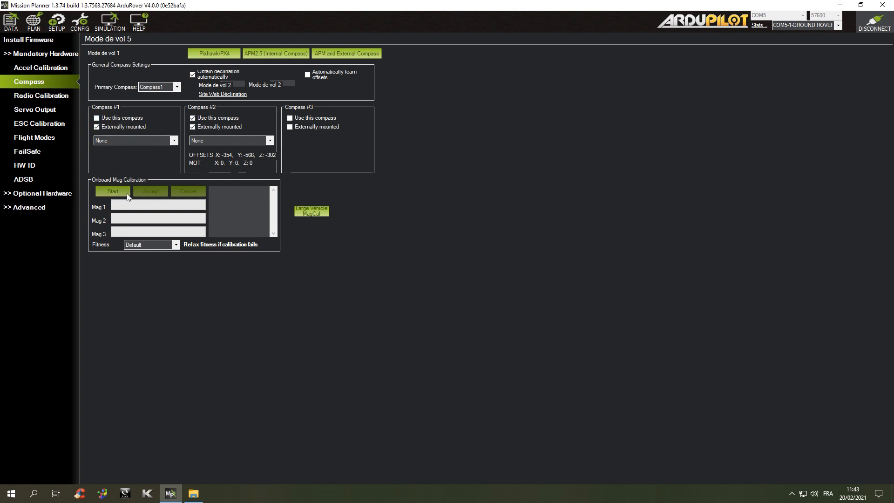
Examine the rover's position and heading on the mission planning map
click(60, 98)
click(34, 20)
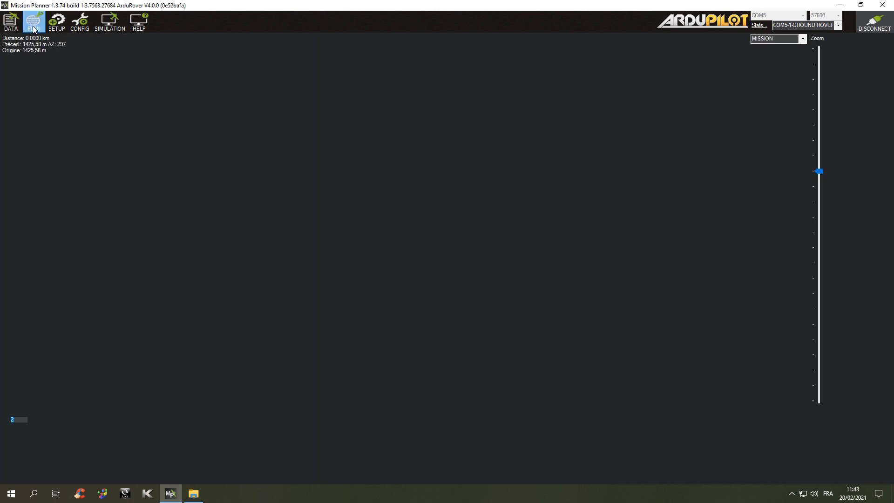
scroll(410, 221, up, 5)
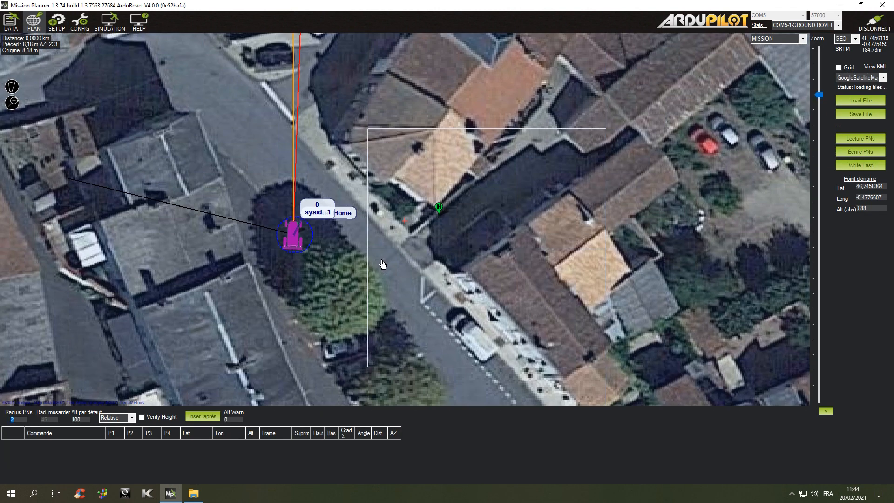
drag(268, 281, 413, 262)
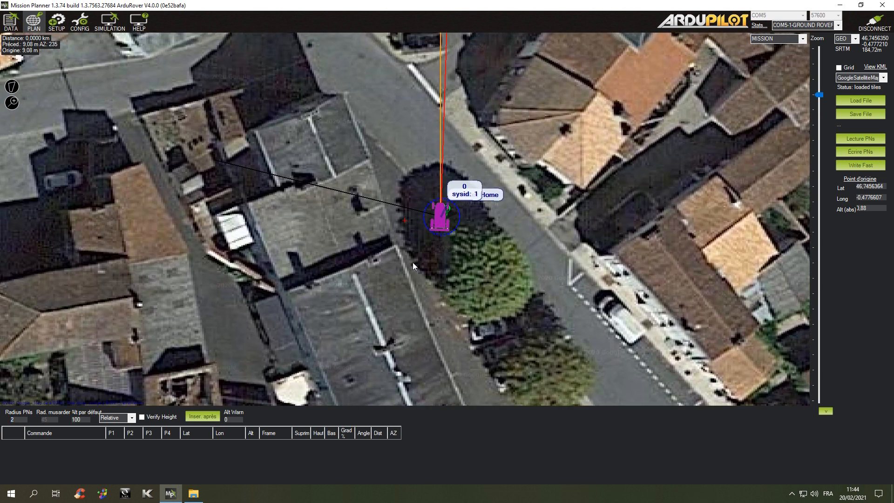
scroll(461, 219, up, 2)
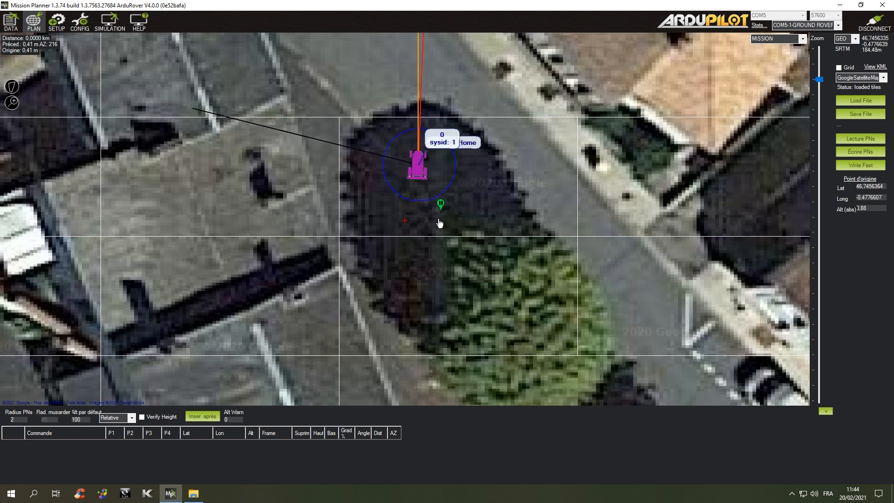
scroll(427, 152, down, 2)
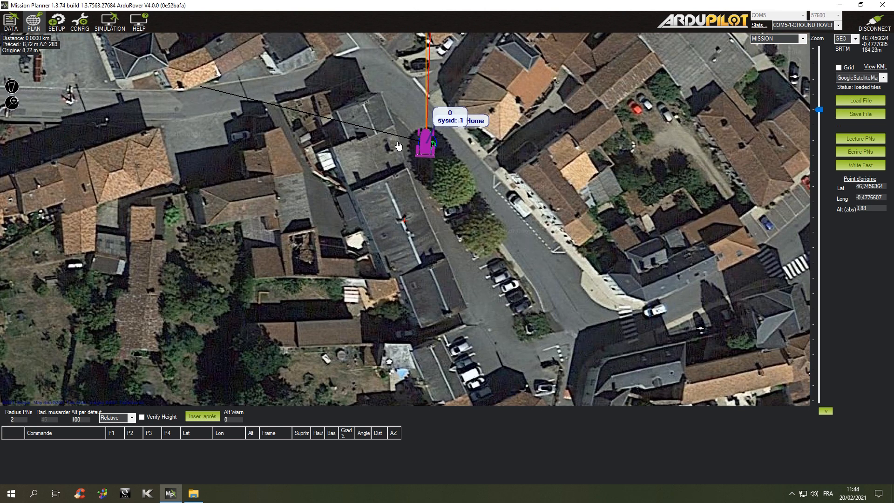
scroll(427, 151, down, 1)
scroll(378, 174, up, 3)
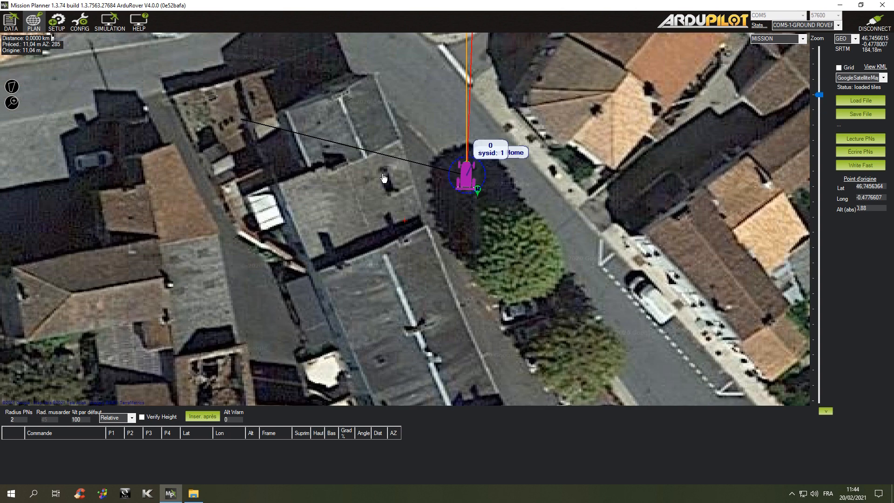
scroll(387, 161, down, 1)
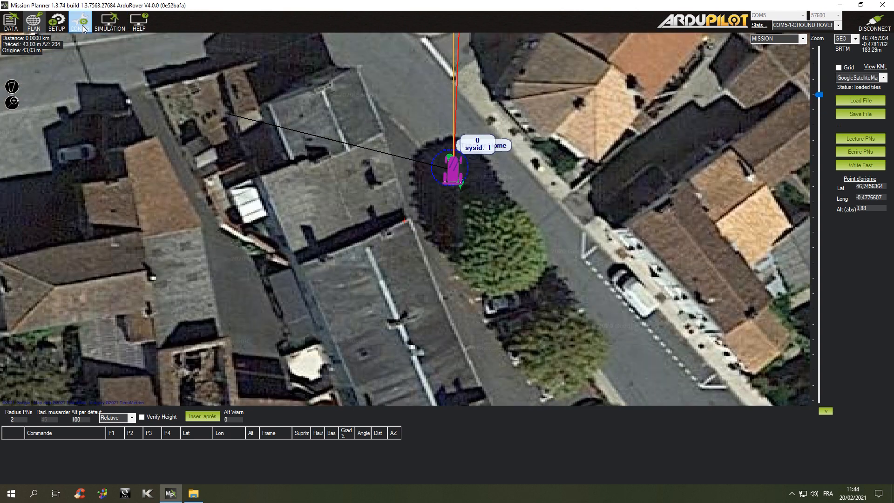
Run the radio calibration, recording the stick and switch extremes and the centered positions, and save the detected channel limits
click(80, 22)
click(57, 22)
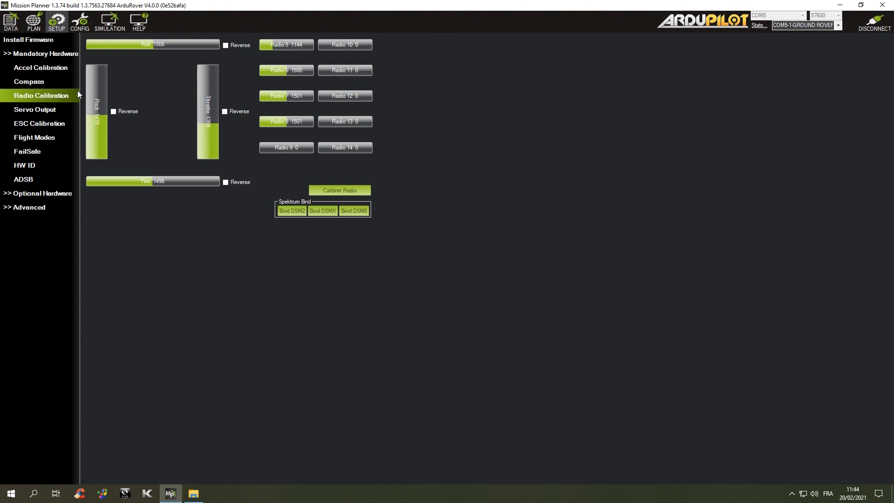
click(347, 191)
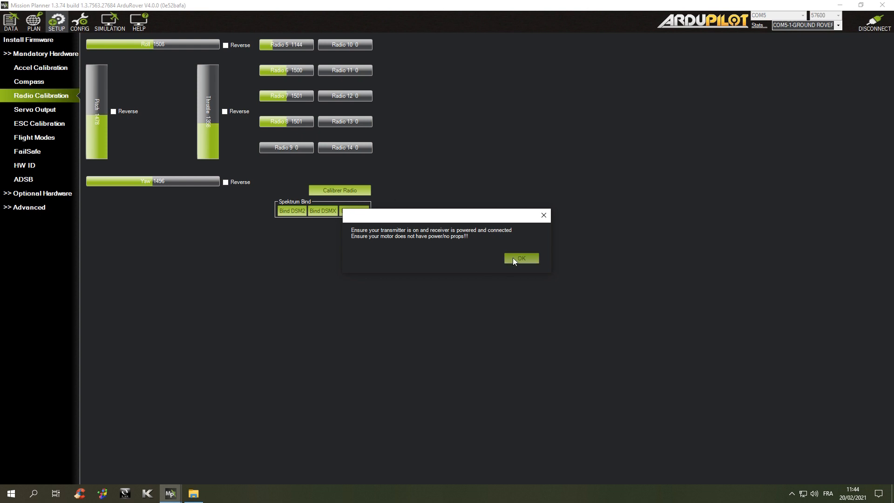
click(514, 259)
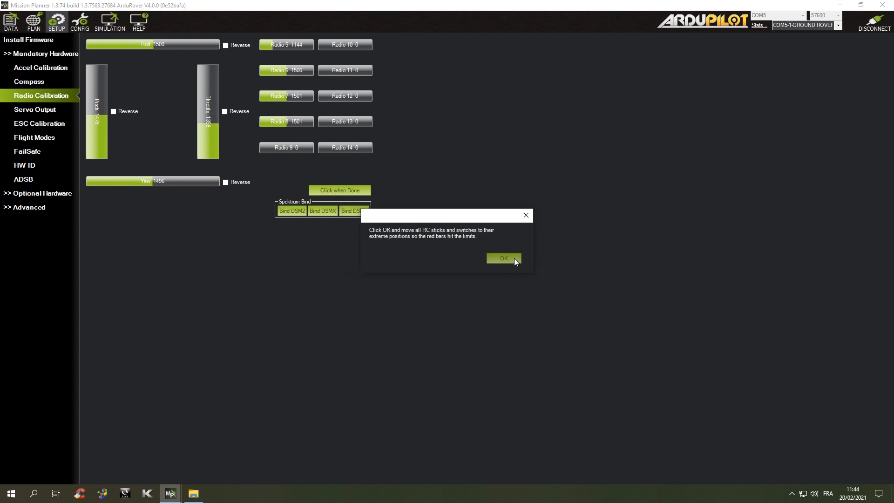
click(514, 258)
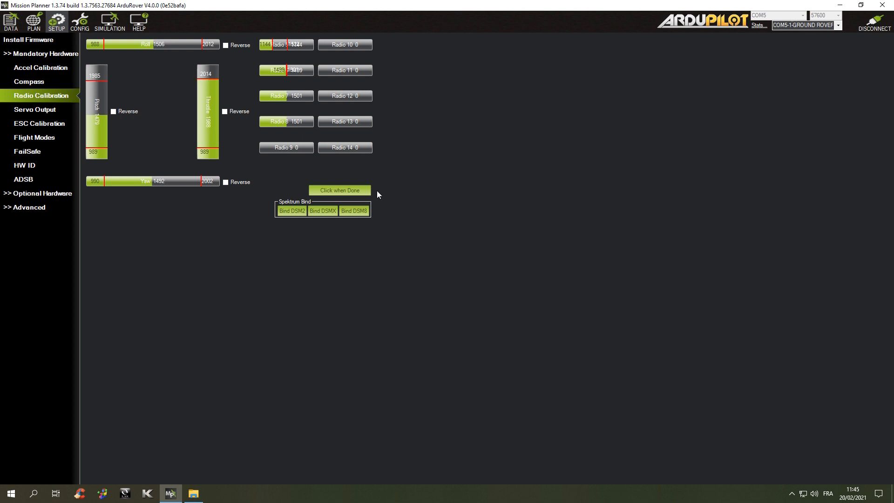
click(343, 191)
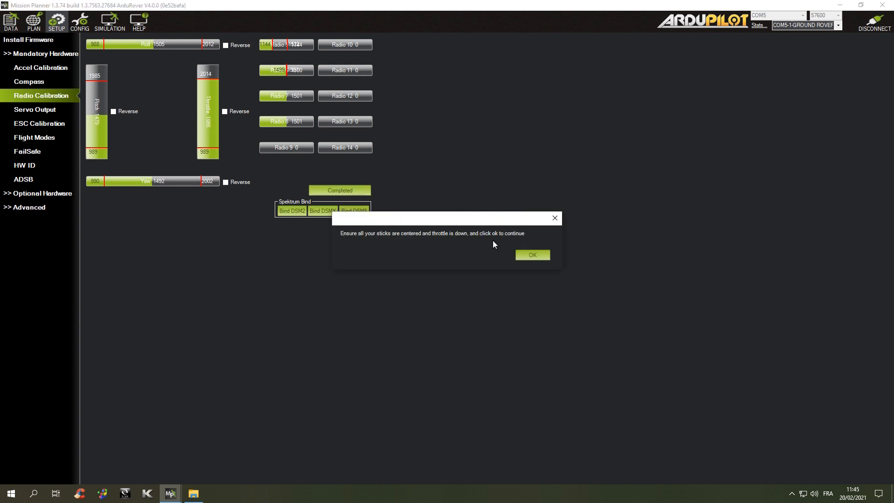
click(519, 253)
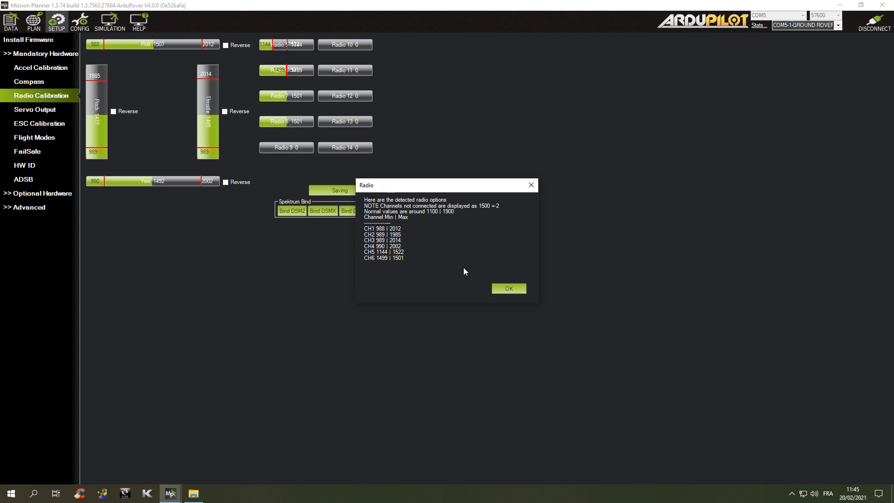
click(500, 291)
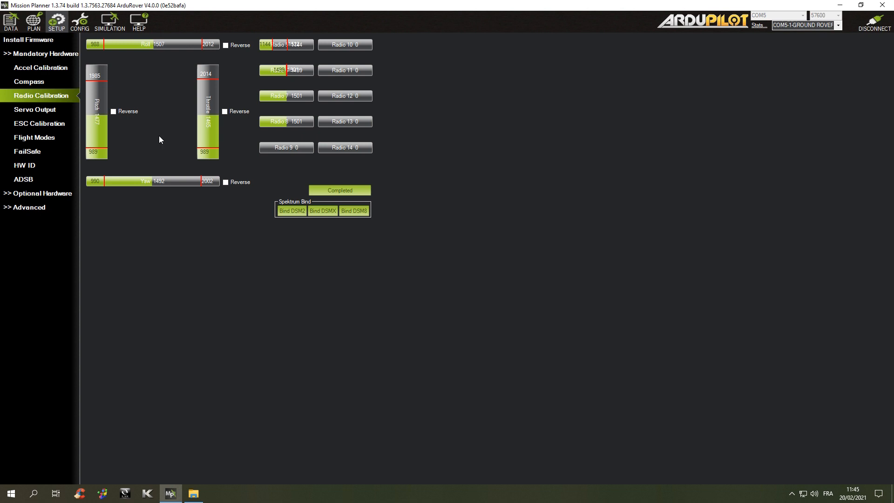
Check the function options available for servo output 1 in the servo output settings
click(60, 111)
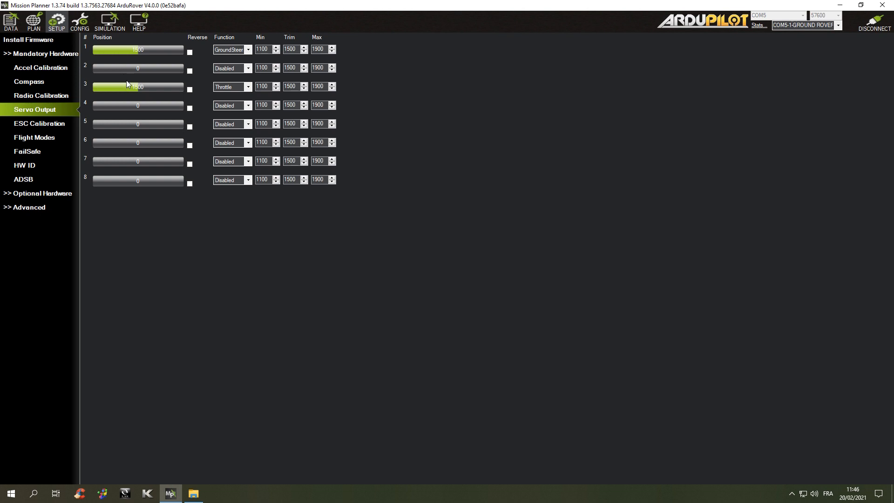
click(246, 53)
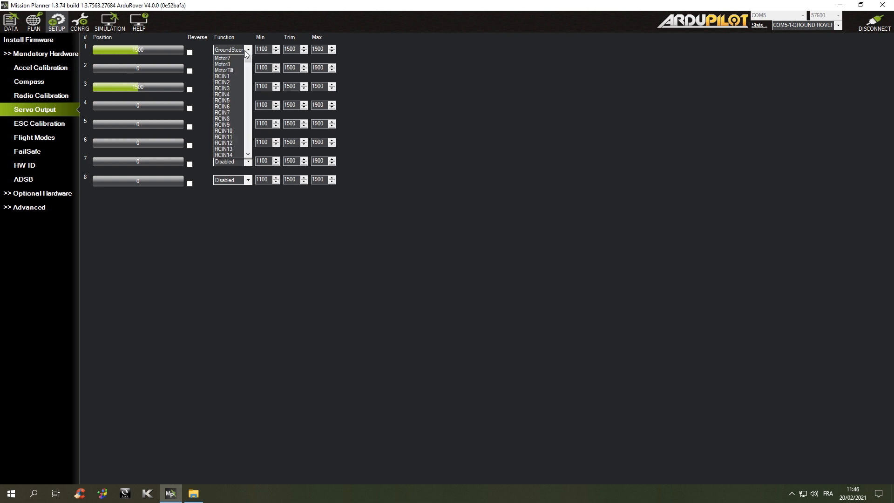
click(247, 54)
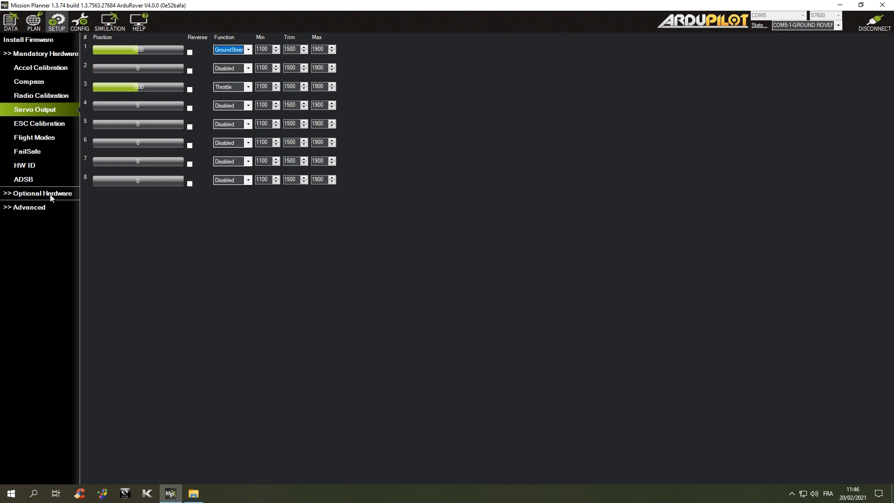
Filter the full parameter list for servo1 and set SERVO1_FUNCTION to 73 (ThrottleLeft)
click(78, 27)
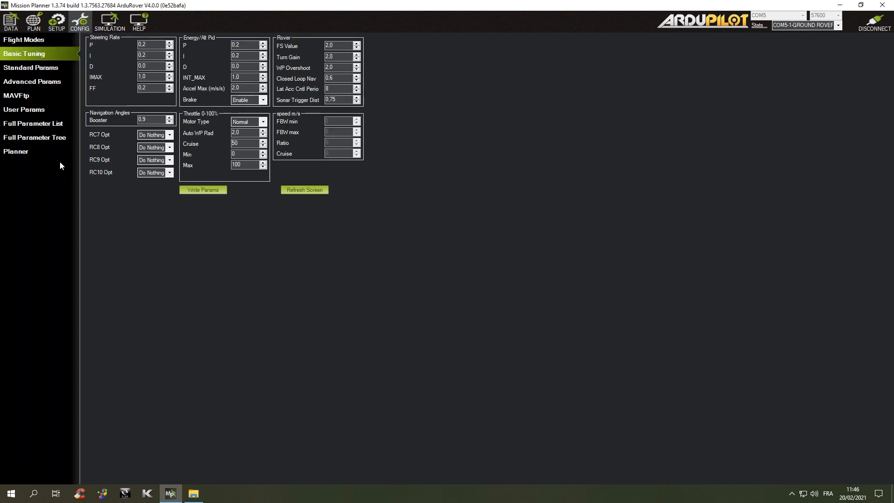
click(41, 126)
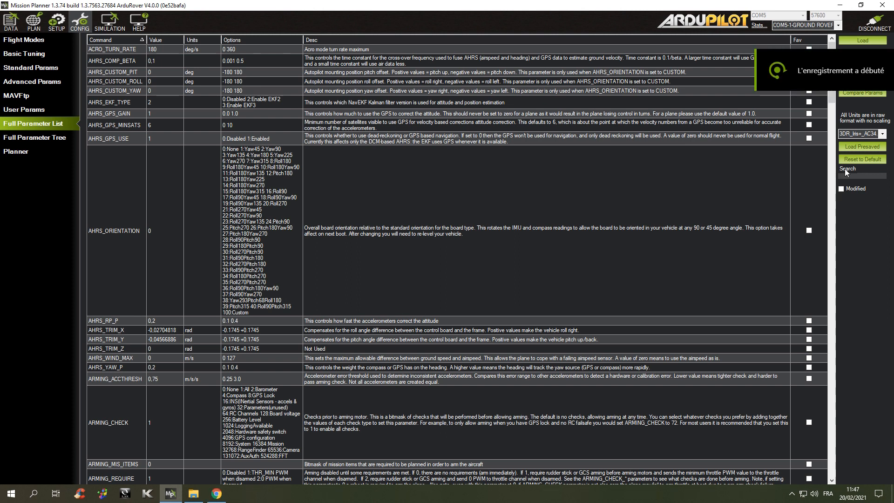
text(servo1)
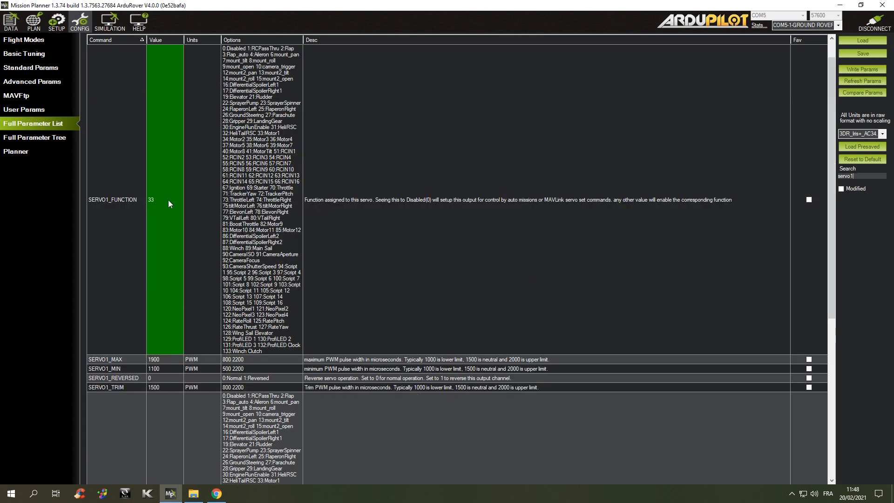
click(168, 200)
click(168, 200)
Set SERVO2_FUNCTION and SERVO3_FUNCTION to 74 (ThrottleRight) in the full parameter list, filtering for servo2 and servo3
click(872, 181)
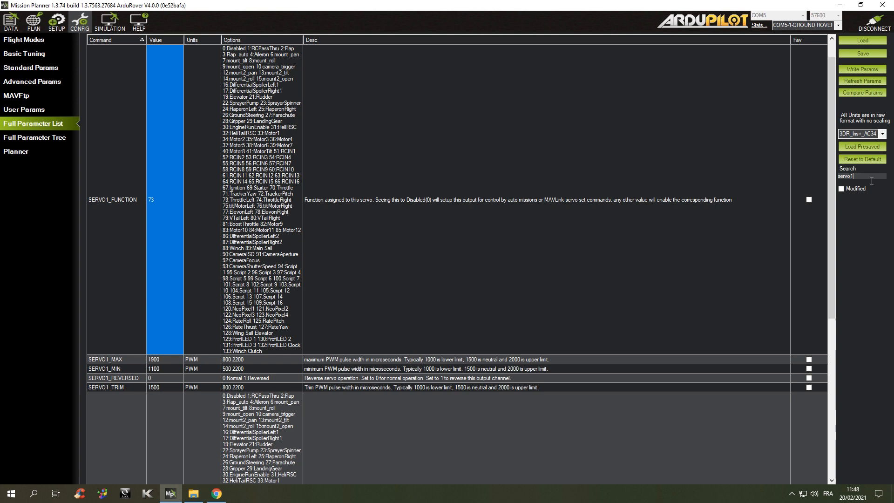
text(2)
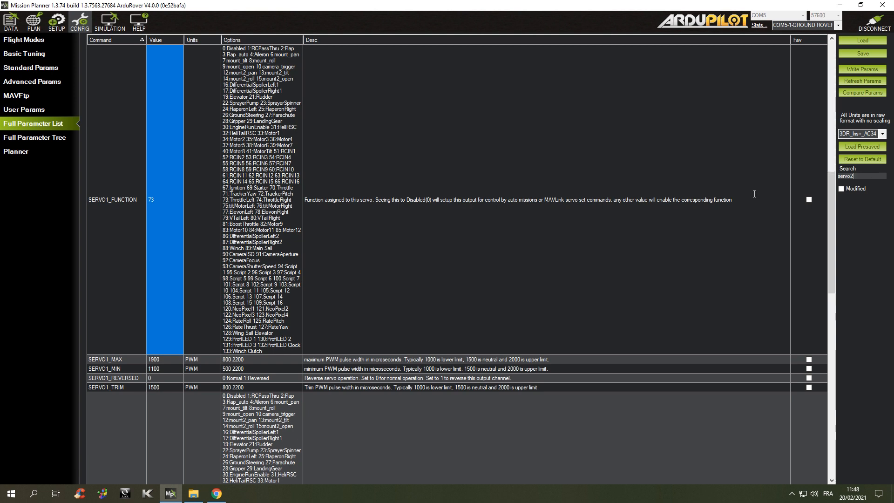
click(152, 200)
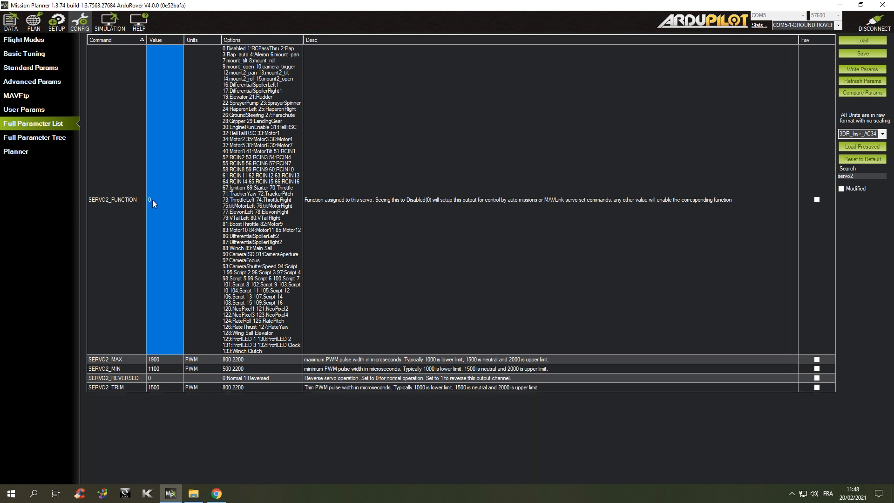
text(74)
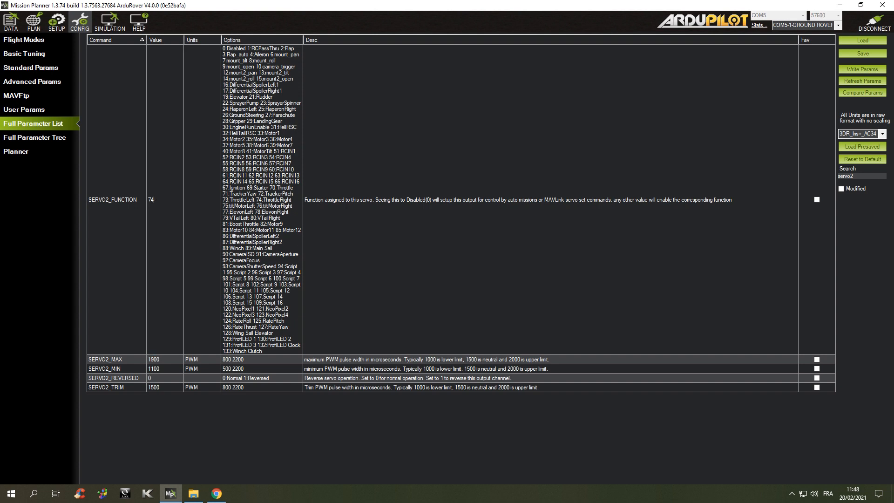
click(871, 177)
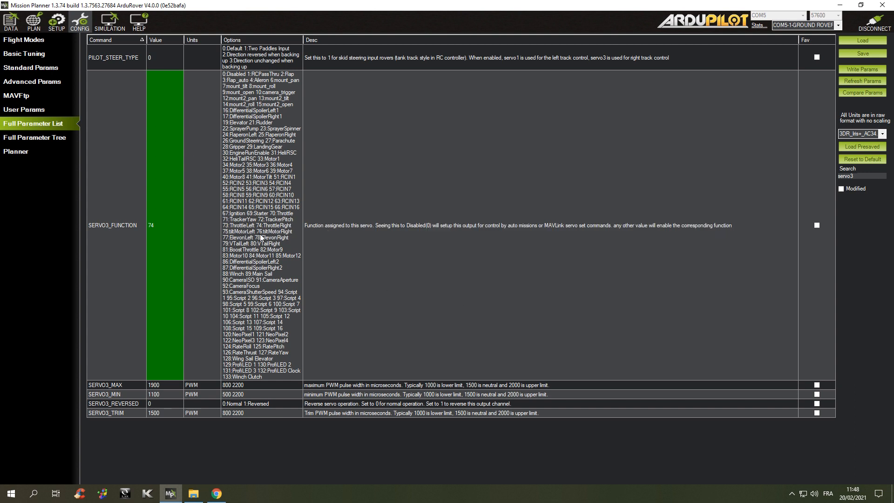
click(161, 234)
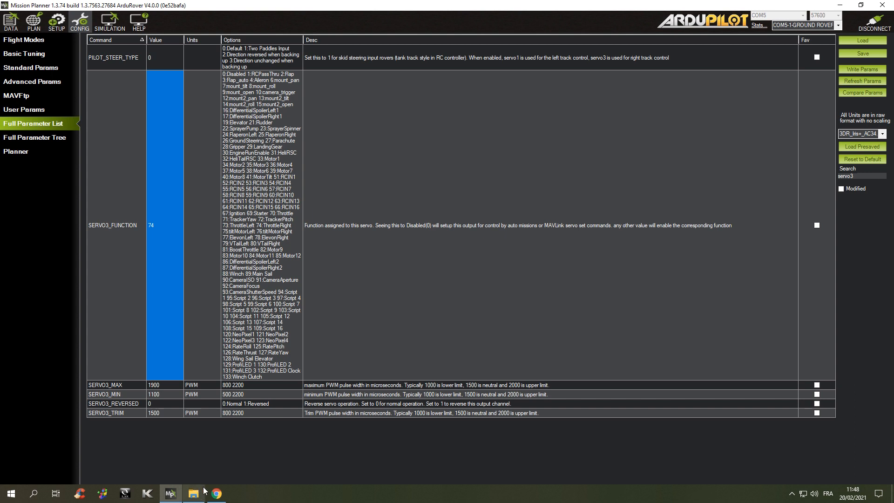
Check the skid steering servo functions in the ArduPilot documentation in Chrome, and return to Mission Planner
click(216, 493)
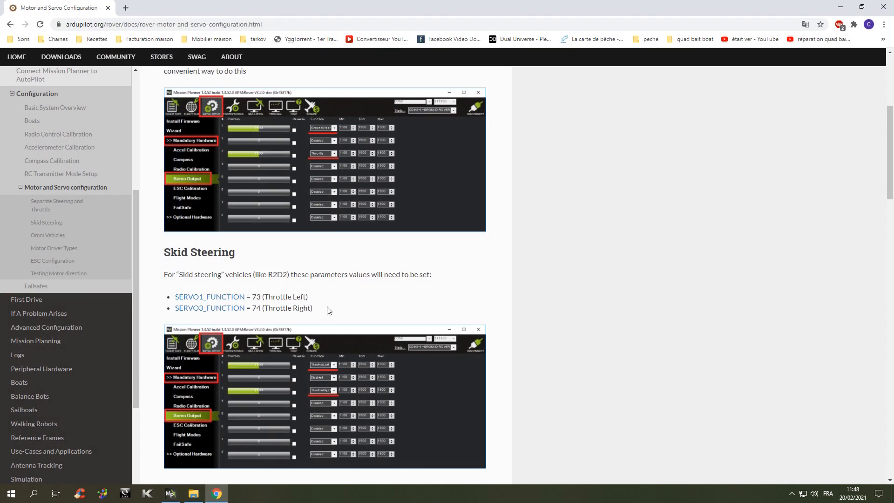
drag(316, 298, 168, 309)
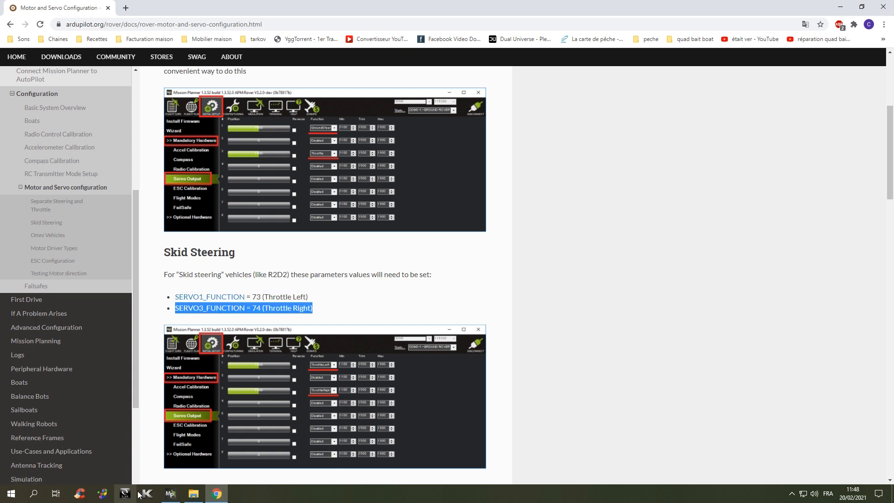
scroll(275, 325, down, 2)
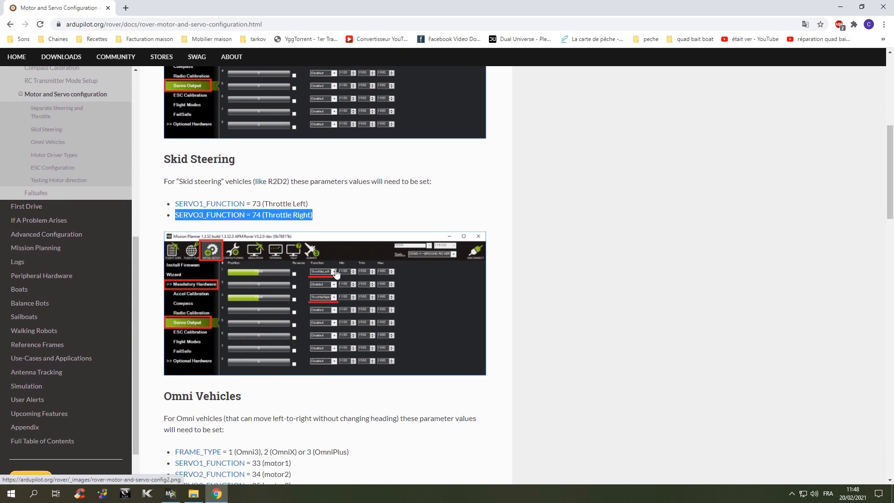
click(170, 493)
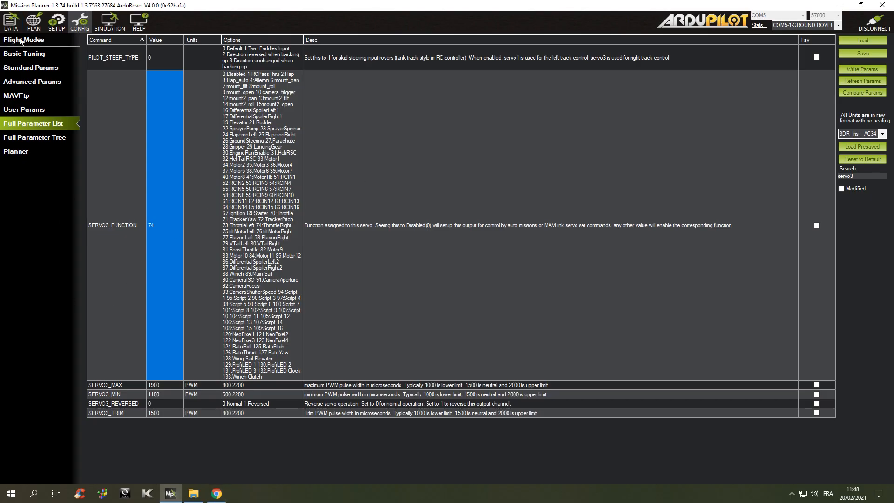
Set the function of servo output 1 to ThrottleLeft in the mandatory hardware setup
click(56, 21)
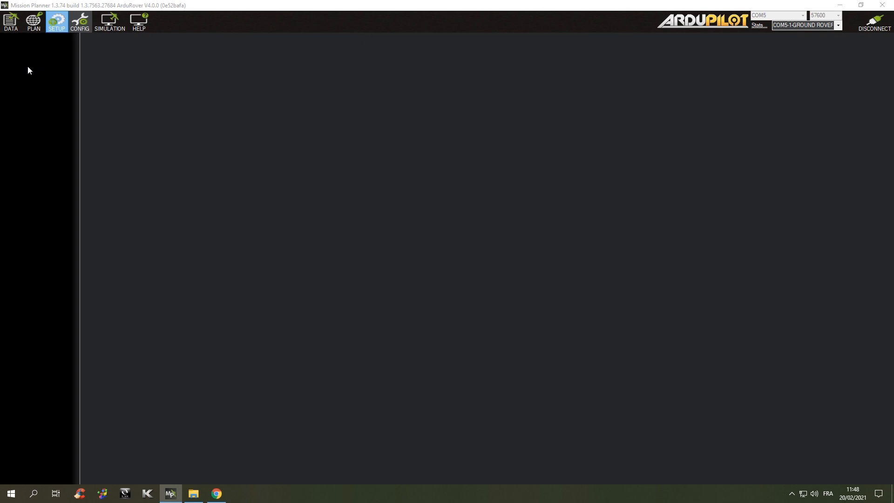
click(42, 110)
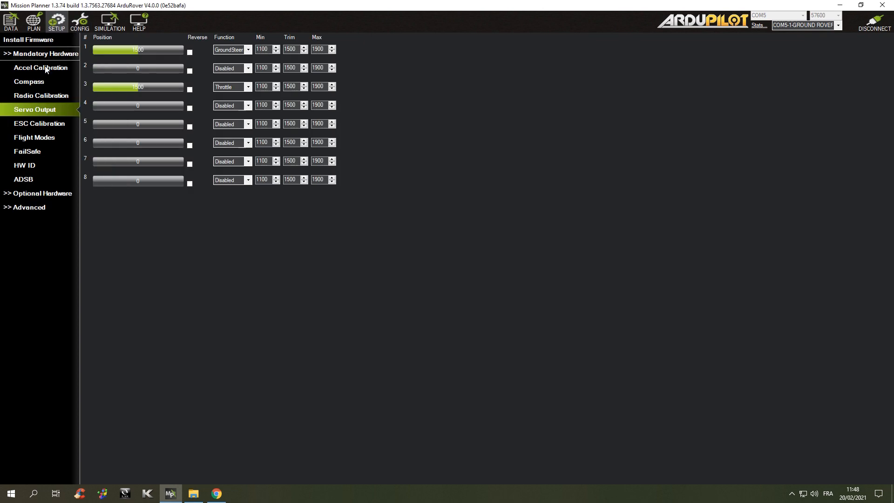
click(247, 49)
scroll(230, 153, down, 5)
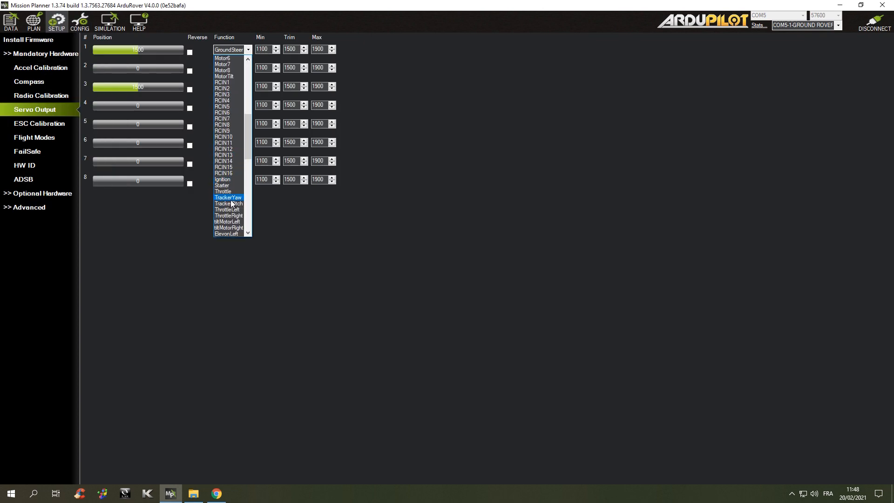
click(235, 223)
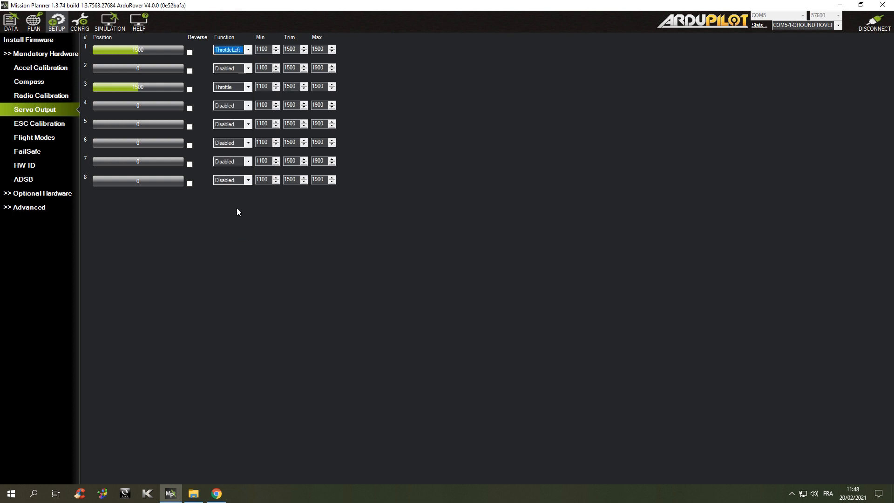
Set the function of servo output 3 to ThrottleRight
click(234, 87)
scroll(234, 191, down, 2)
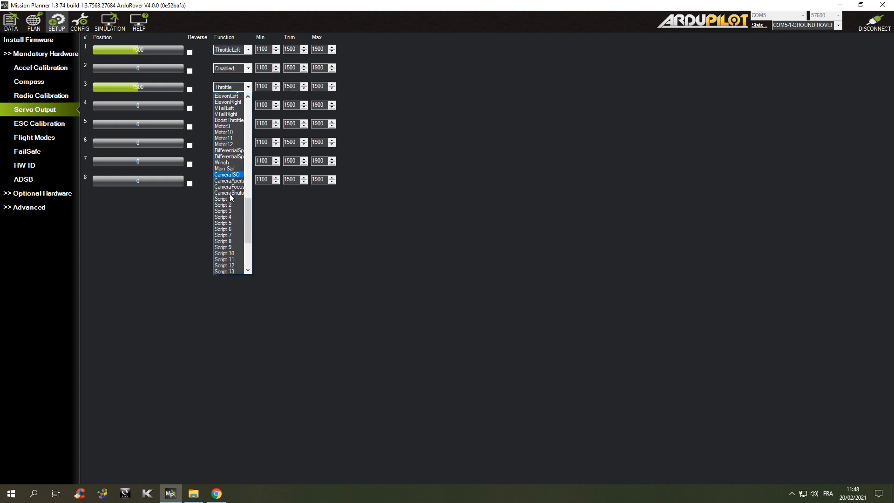
scroll(229, 169, up, 15)
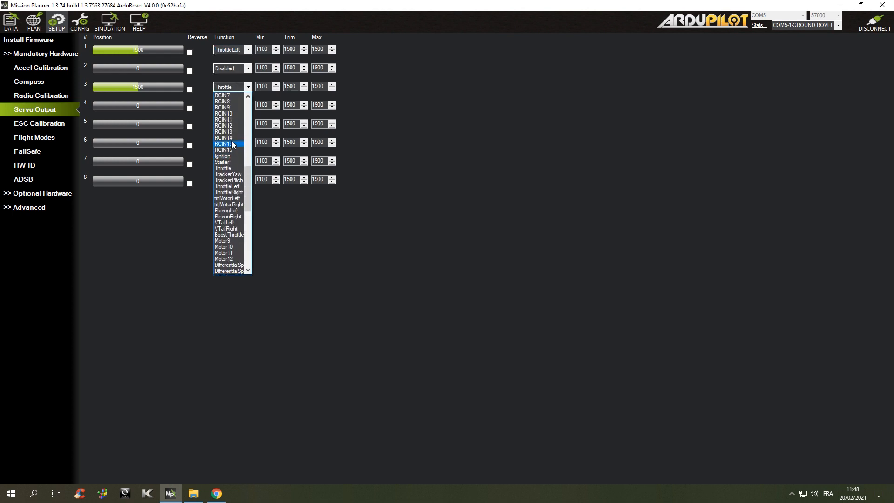
scroll(231, 143, up, 3)
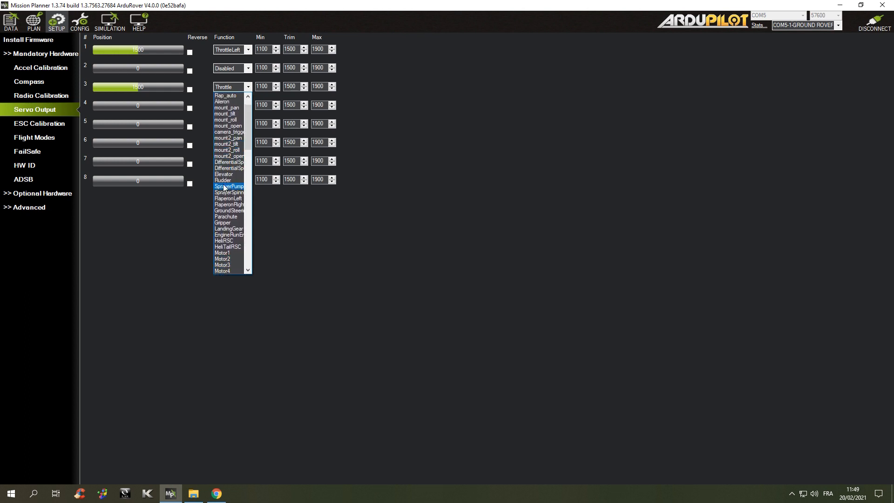
scroll(226, 218, down, 2)
scroll(224, 226, down, 7)
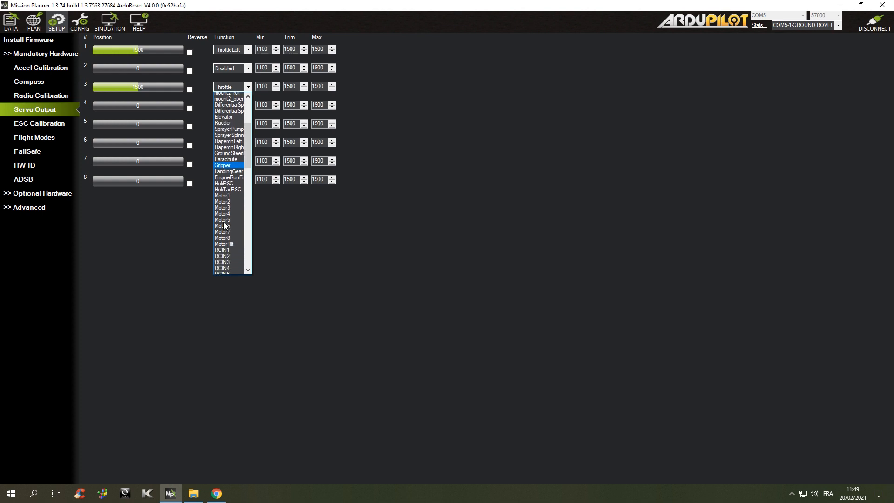
scroll(224, 225, down, 3)
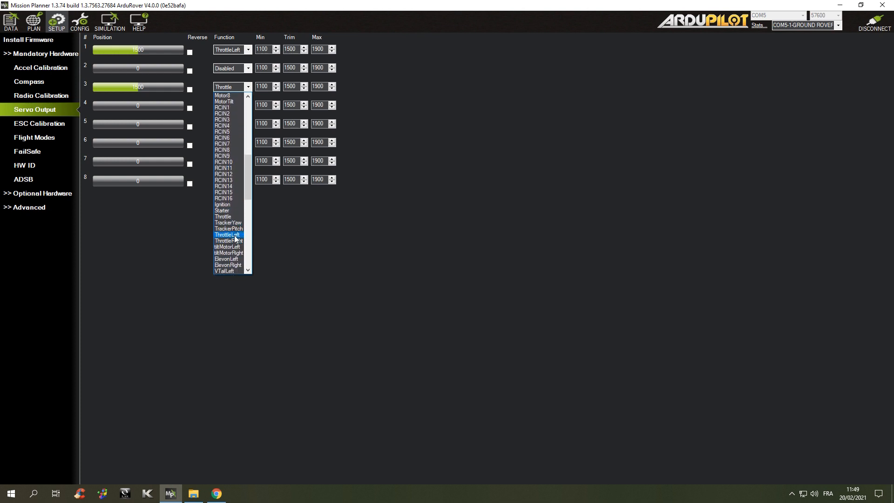
click(228, 249)
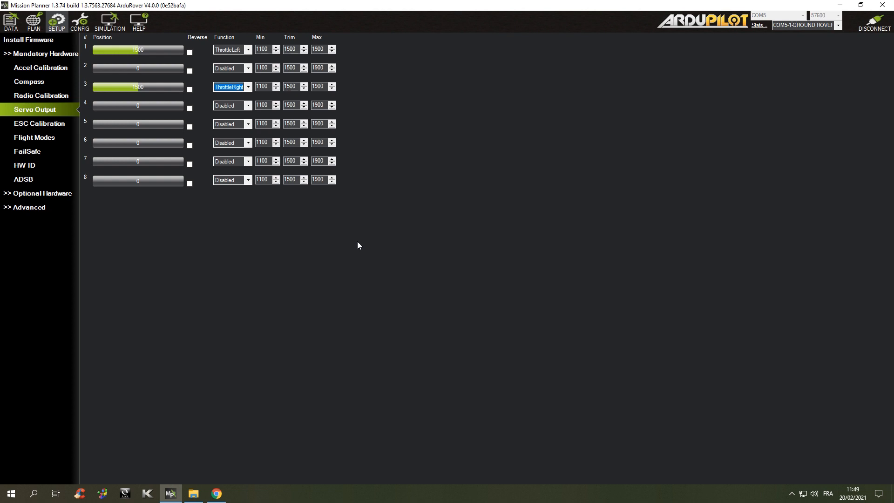
Check the available ESC types in the ESC calibration settings and look over the flight mode assignments
click(34, 124)
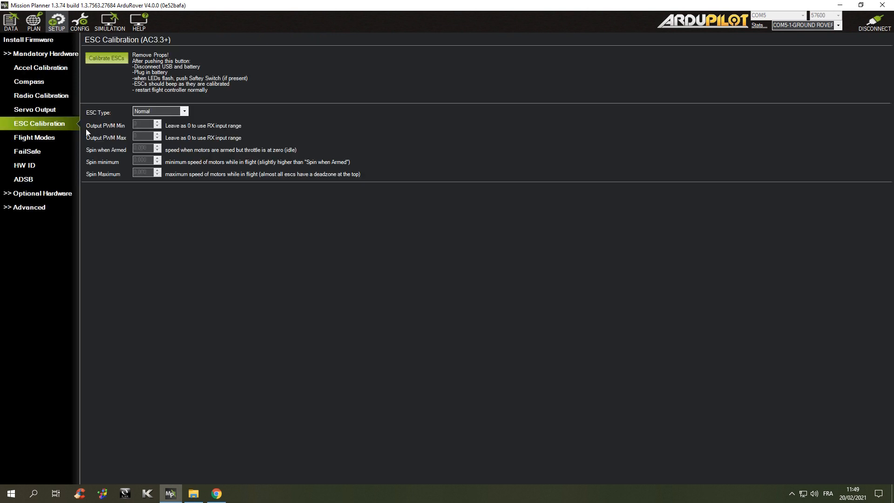
click(171, 112)
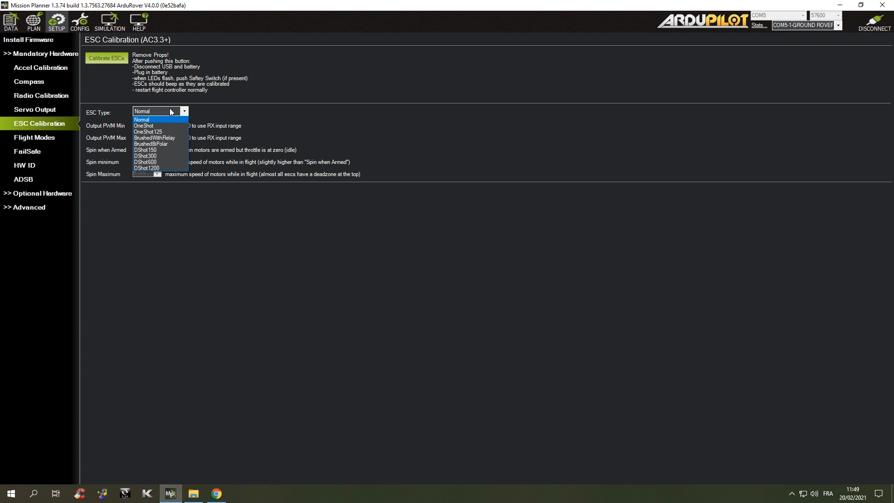
click(269, 94)
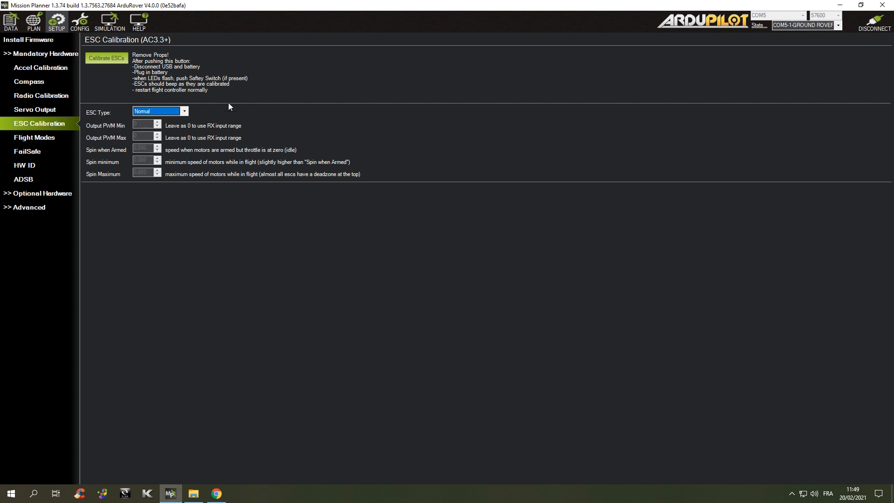
click(50, 134)
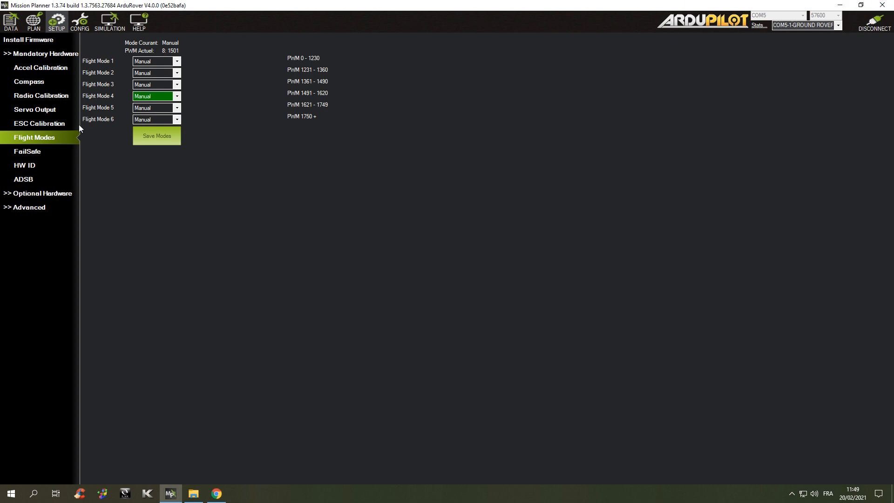
Check the radio failsafe options, keeping failsafe enabled, and look over the hardware ID list
click(49, 150)
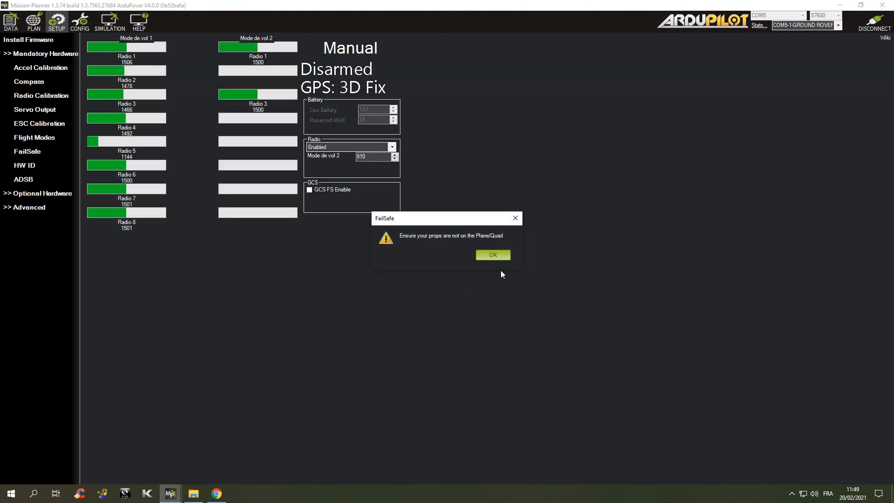
click(492, 255)
click(353, 147)
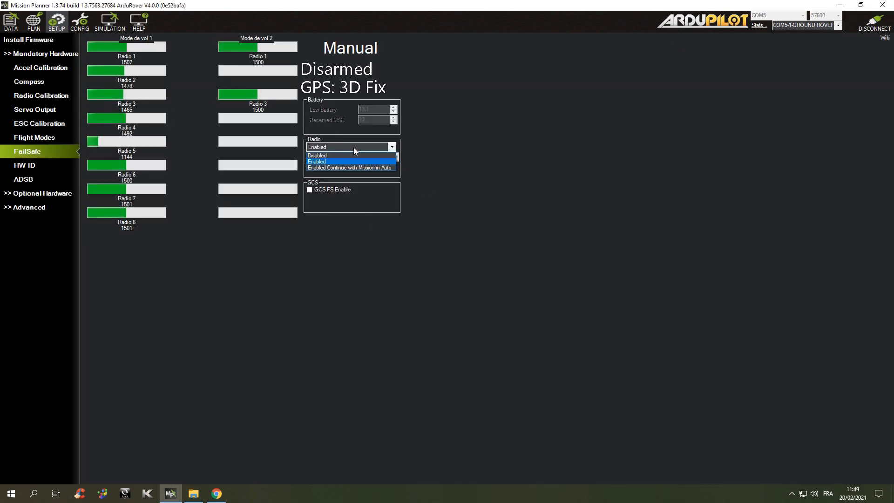
click(345, 152)
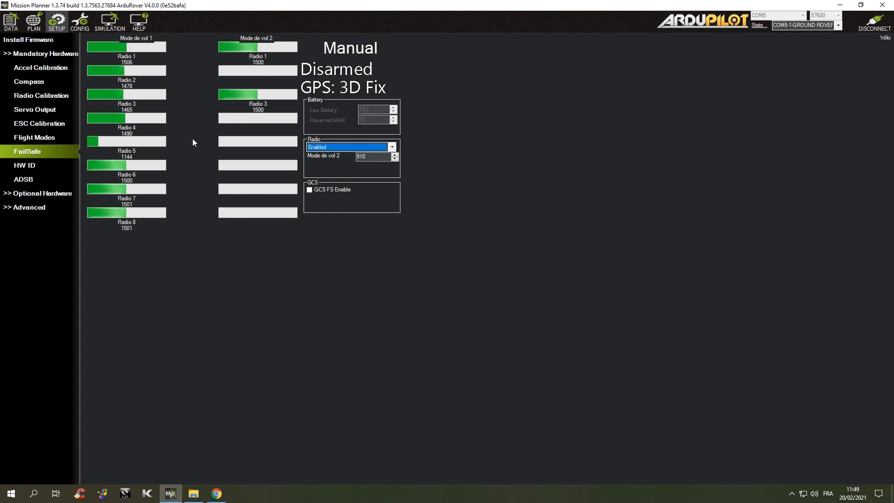
click(20, 165)
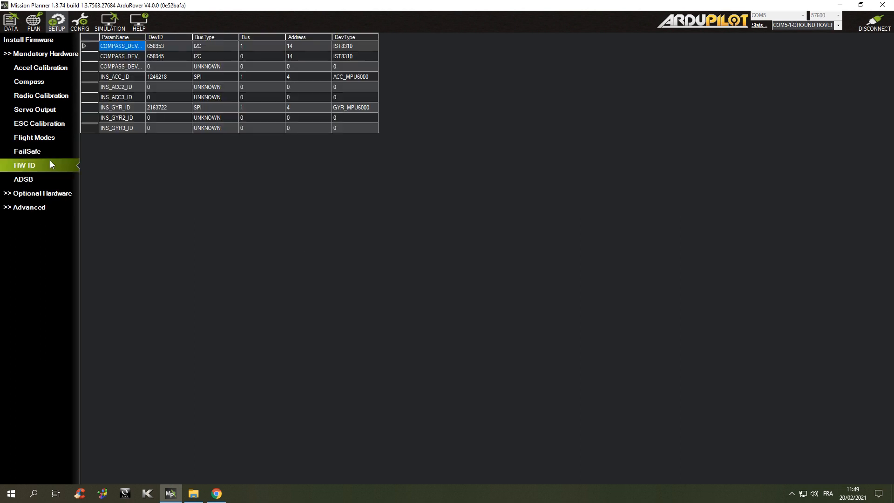
Set the first battery monitor's type to Analog Voltage and Current in the optional hardware setup
click(31, 196)
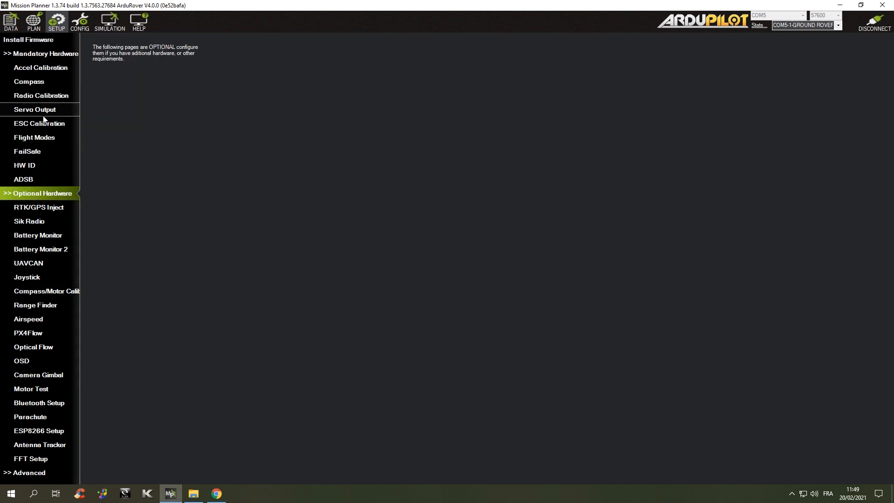
click(59, 237)
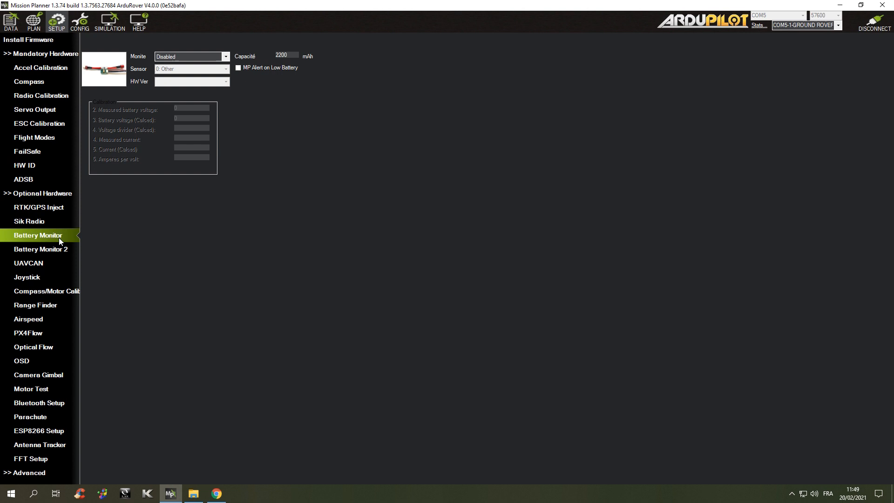
click(182, 56)
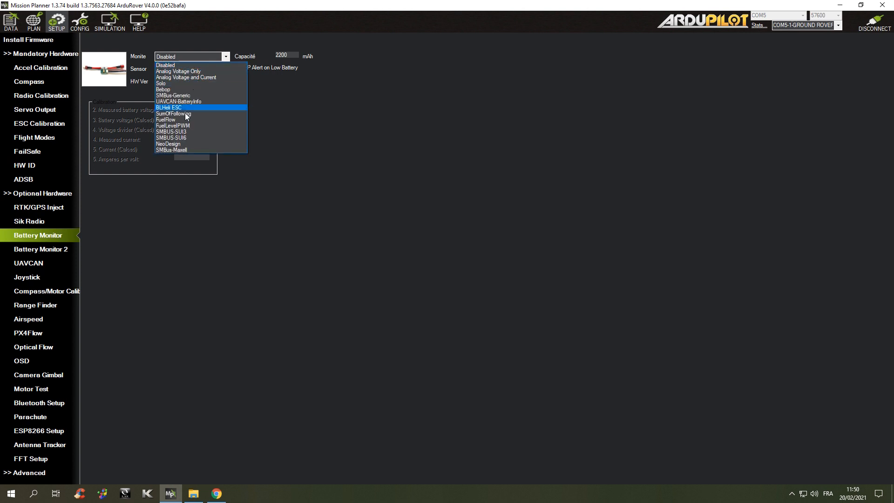
click(189, 77)
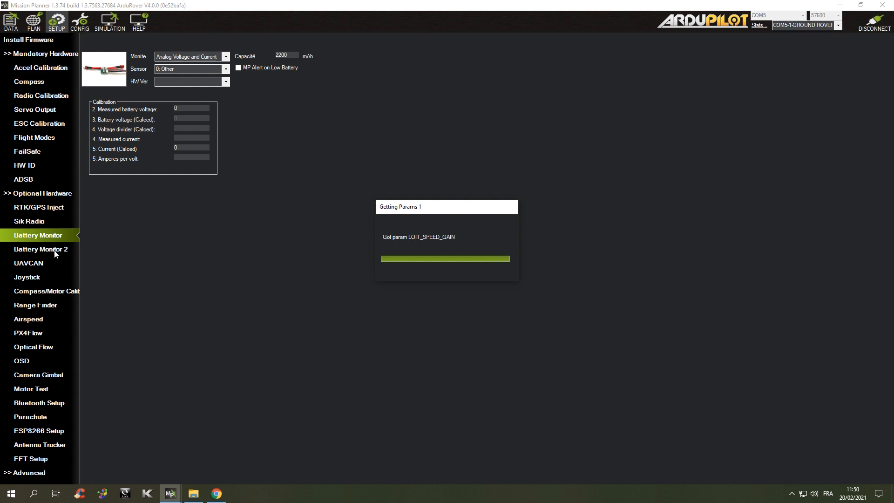
Set the battery monitor's sensor to 4: 3DR Power Module and its hardware version to 3: PX4
click(224, 69)
click(212, 102)
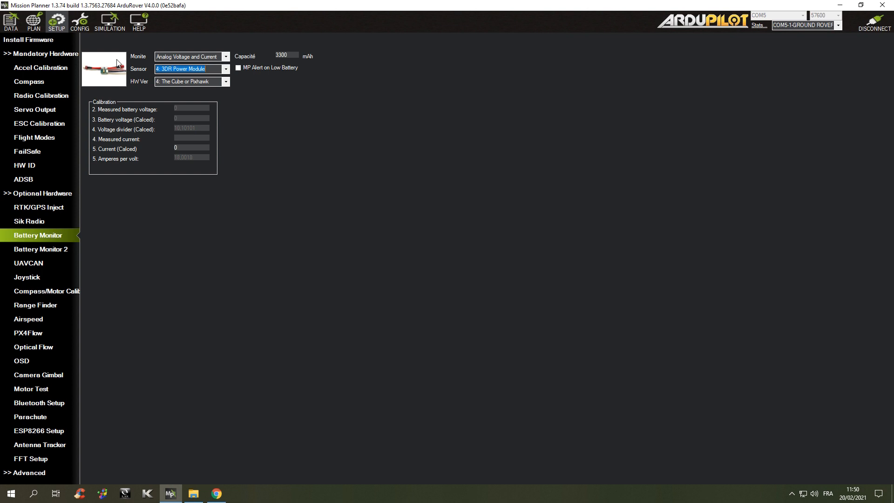
click(227, 81)
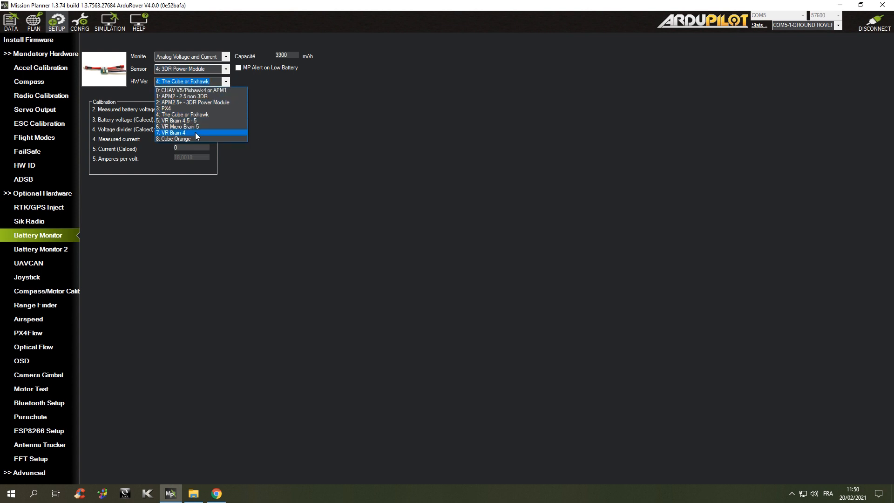
click(193, 108)
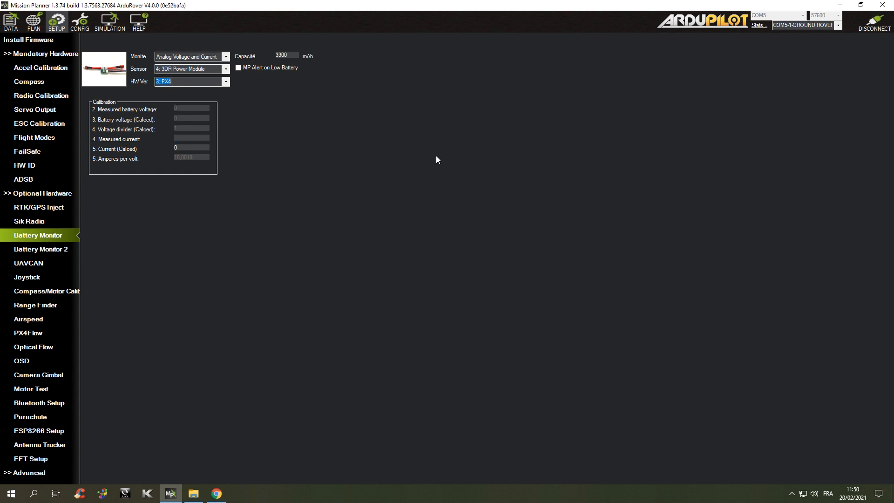
Enable the low battery alert, keeping the suggested battery warning message and a warning voltage of 10.5
click(239, 68)
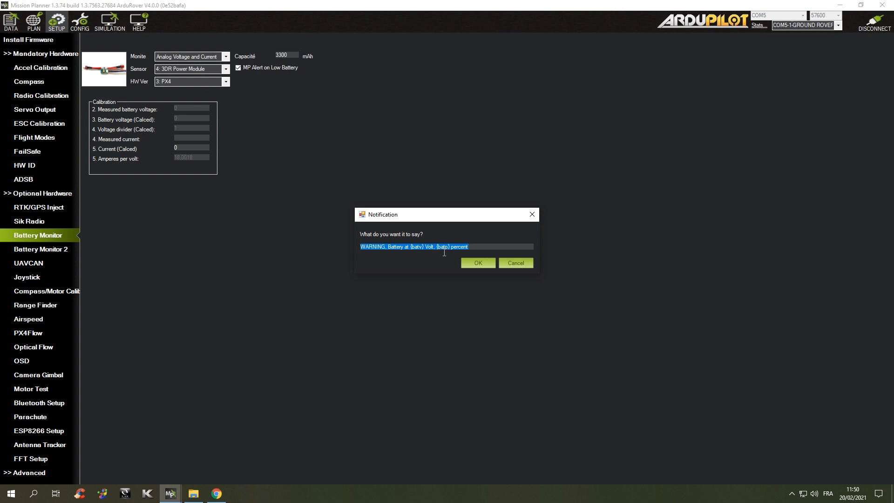
click(470, 263)
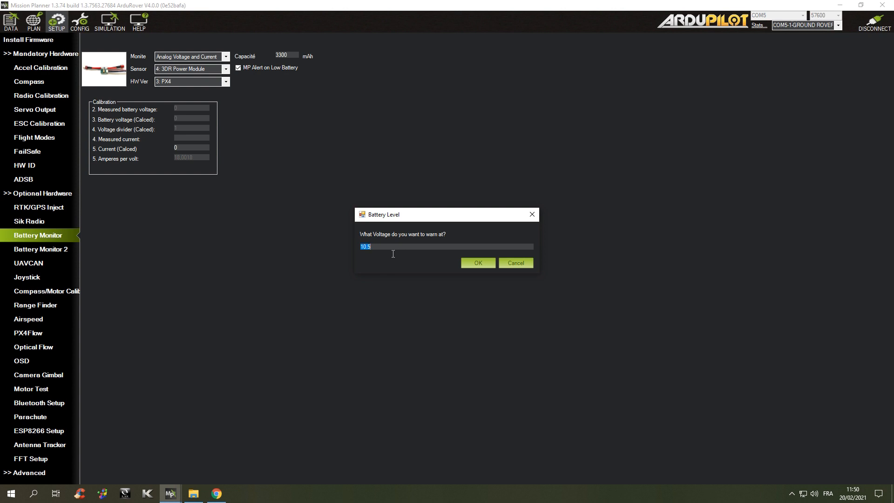
click(468, 260)
click(467, 261)
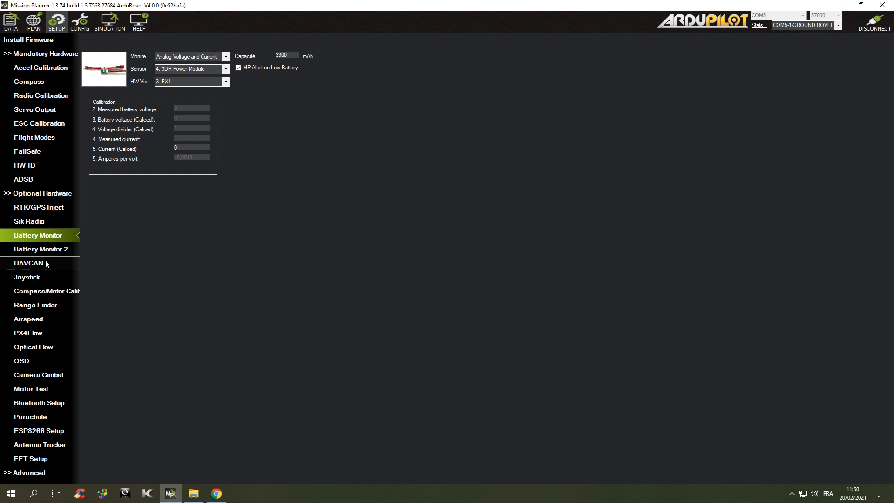
Look over the joystick, compass/motor calibration, camera gimbal and motor test pages, and the advanced setup section
click(39, 274)
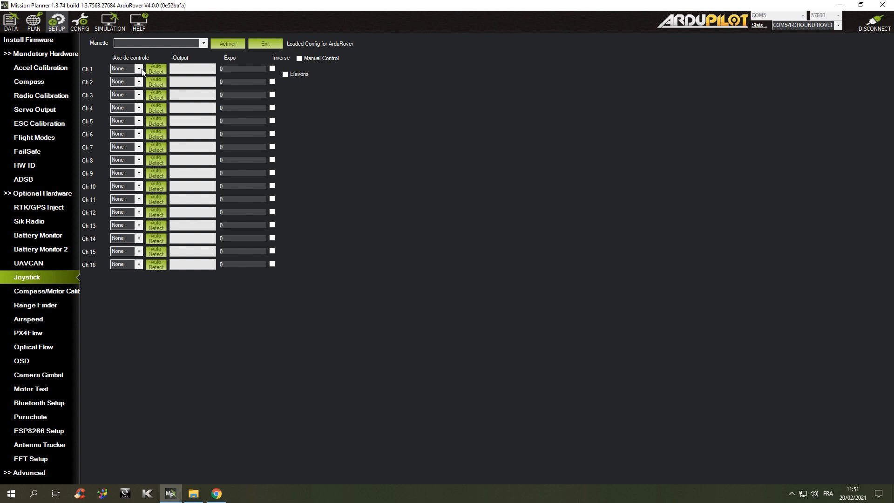
click(47, 291)
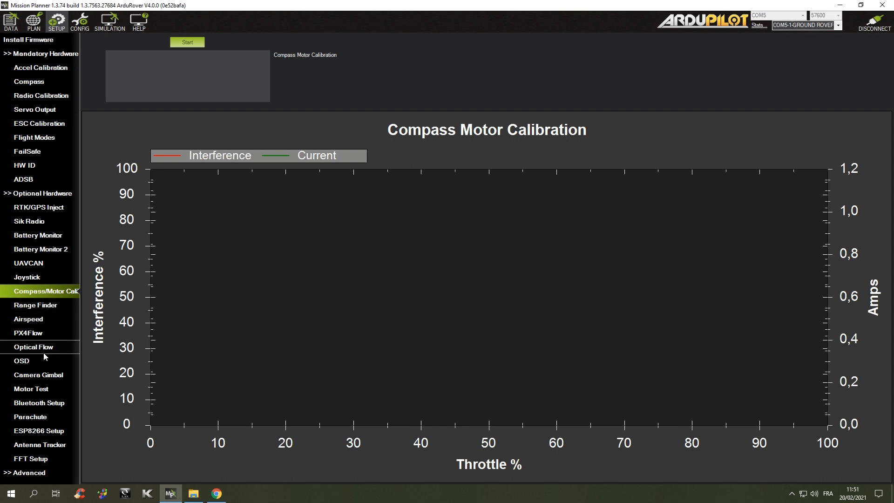
click(51, 381)
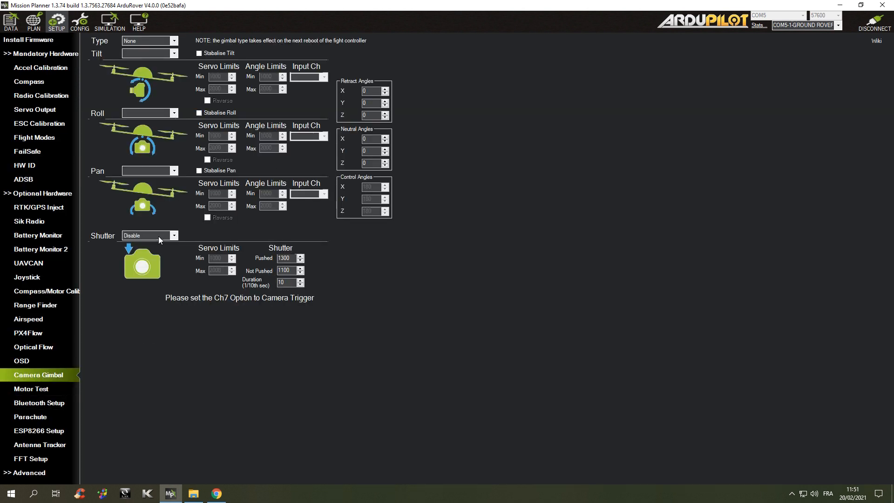
click(50, 391)
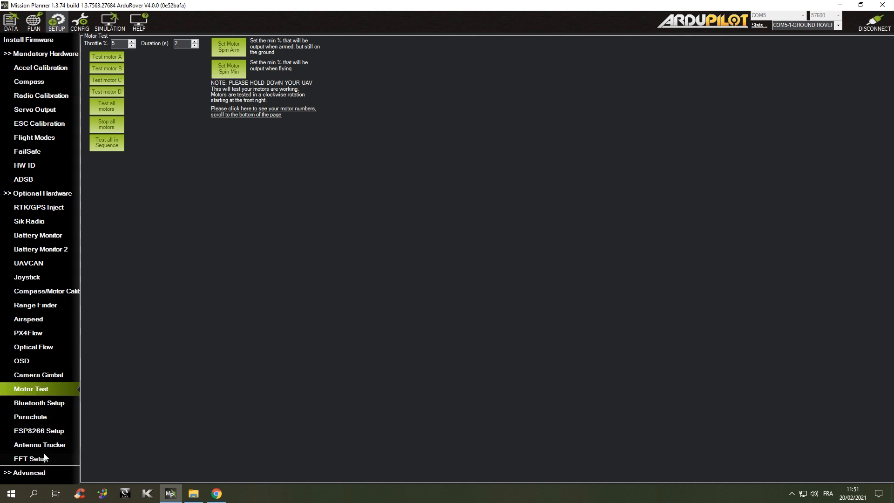
click(41, 473)
scroll(30, 231, down, 1)
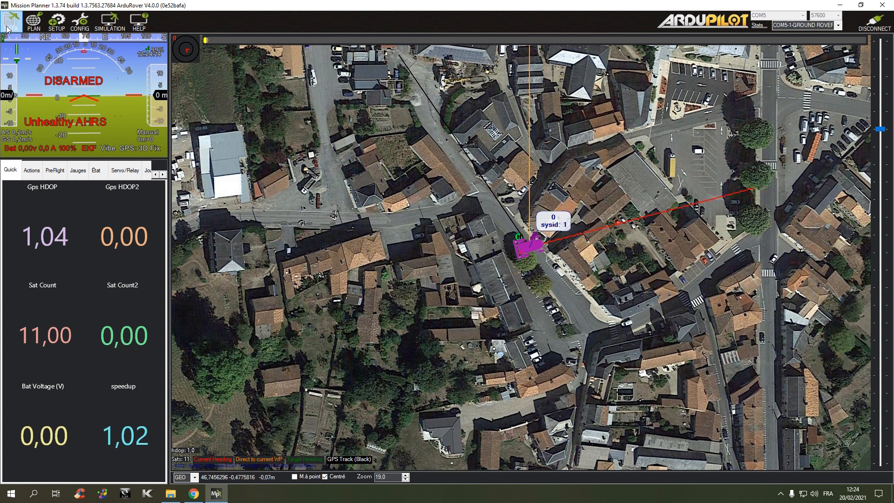
Arm the rover from the flight data actions, using Force Arm to bypass the hardware safety switch check
click(32, 170)
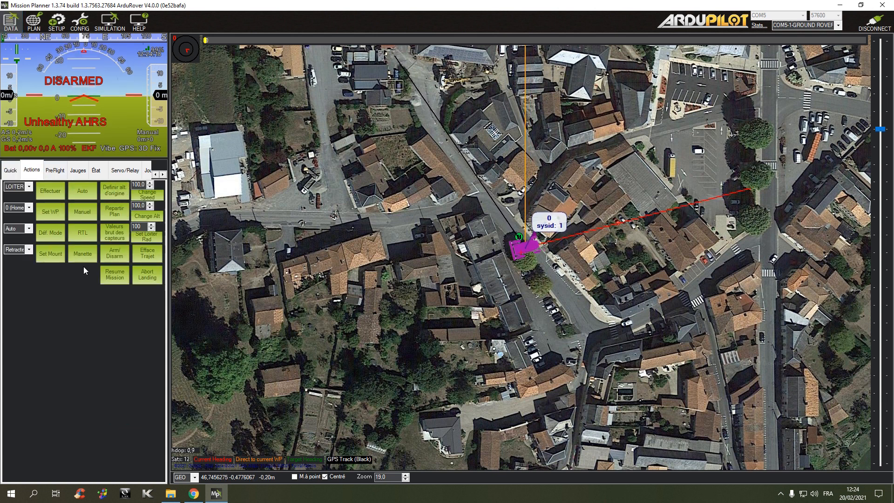
click(115, 254)
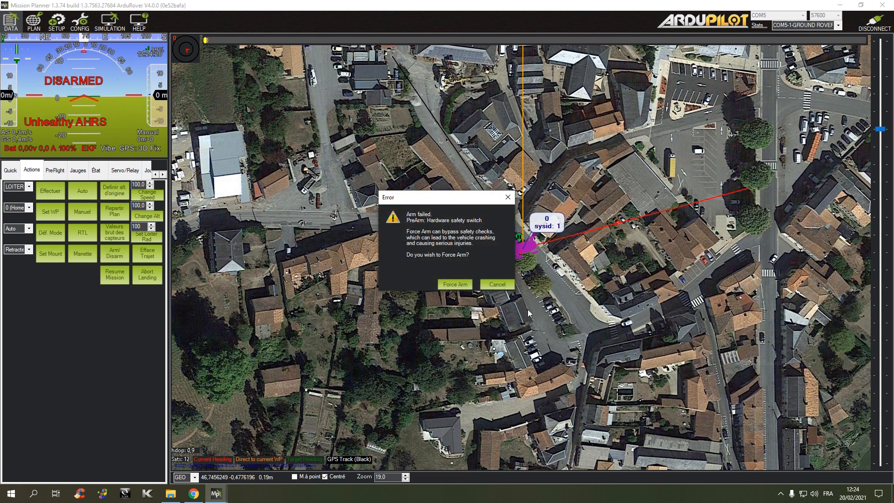
click(457, 279)
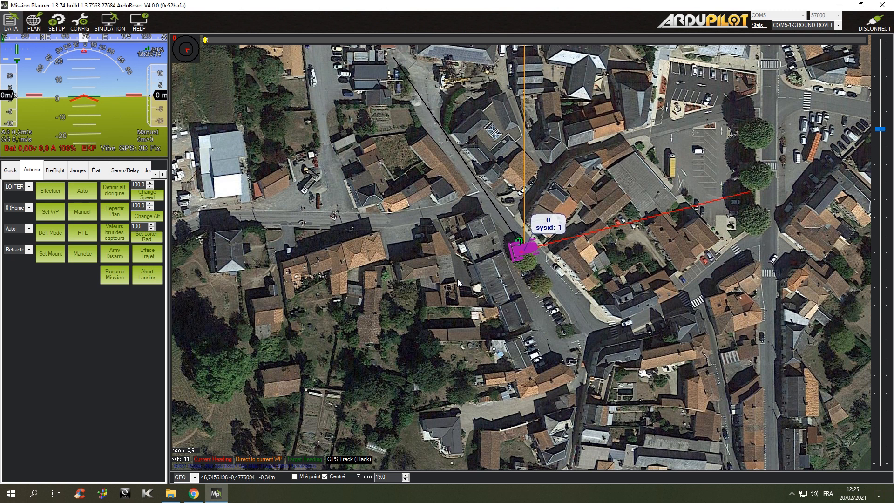
Look up the servo9 and servo10 output parameters in the full parameter list
click(79, 29)
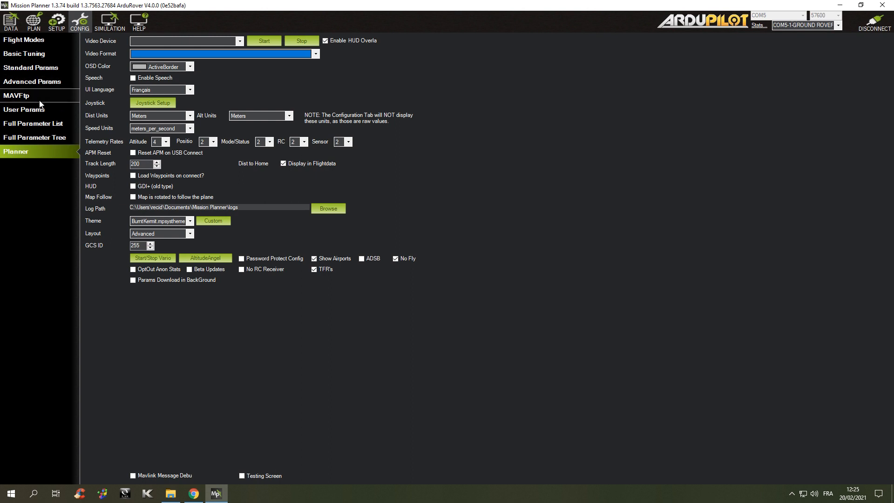
click(35, 127)
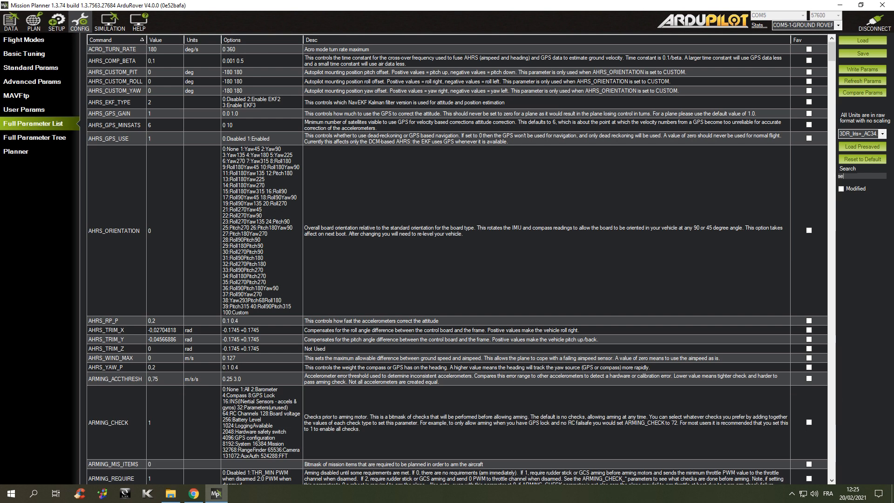
text(servo)
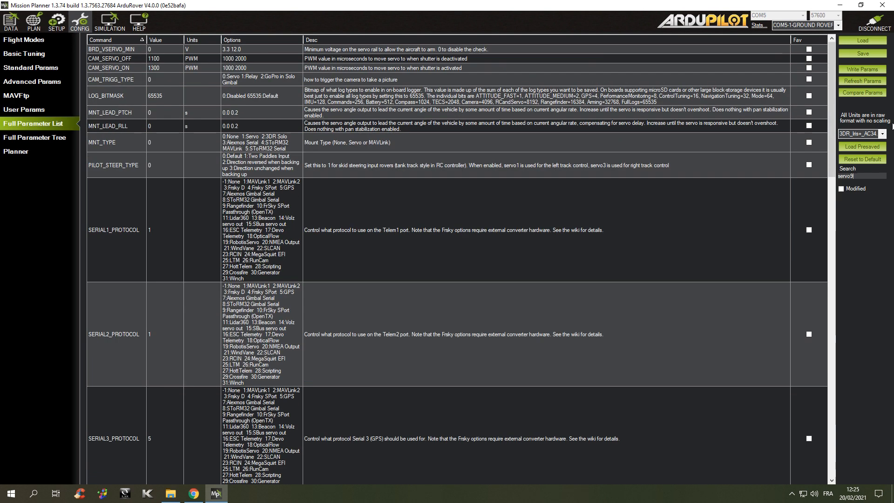
text(9)
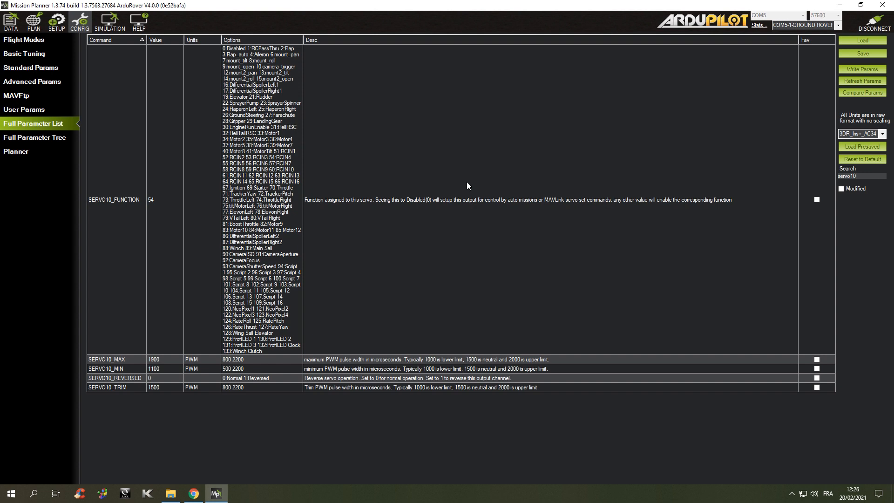
Check the EKF status flags from the flight data display and inspect the rover's position on the map
click(11, 21)
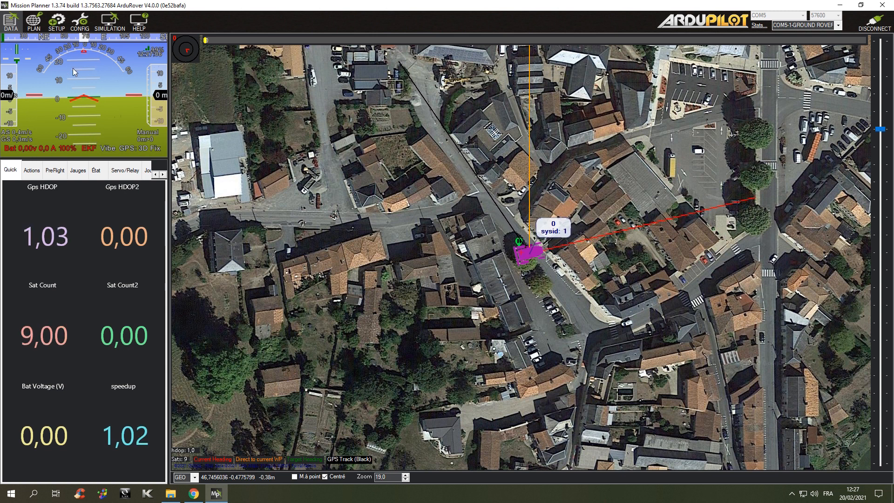
click(87, 148)
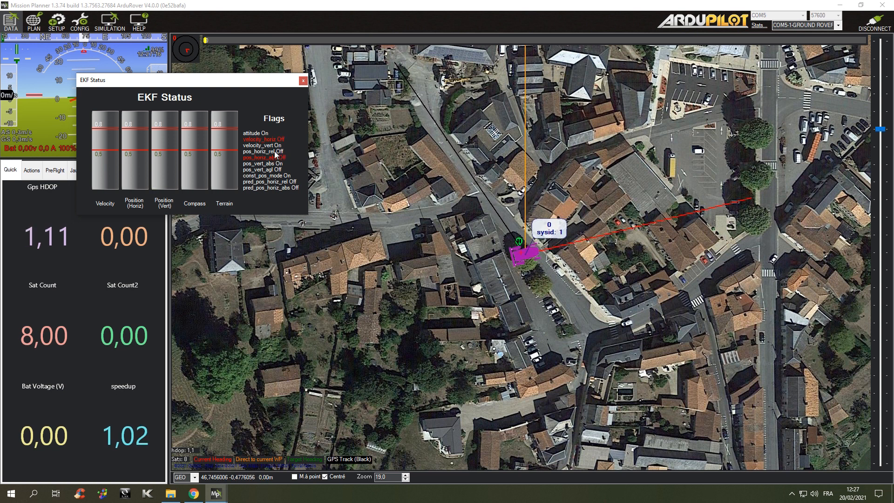
click(303, 82)
scroll(512, 263, up, 2)
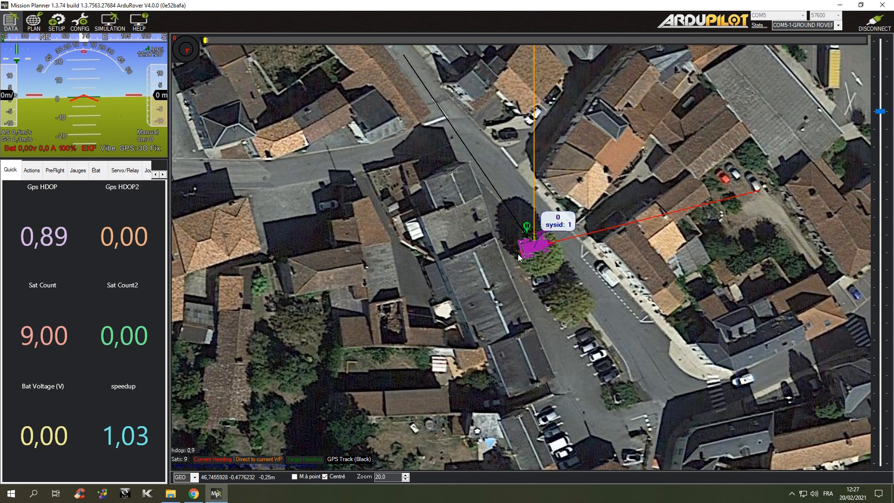
scroll(523, 249, down, 1)
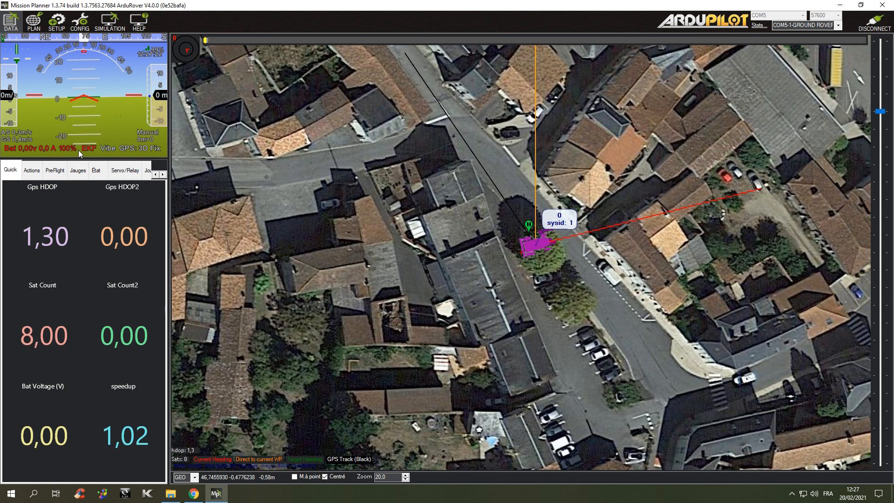